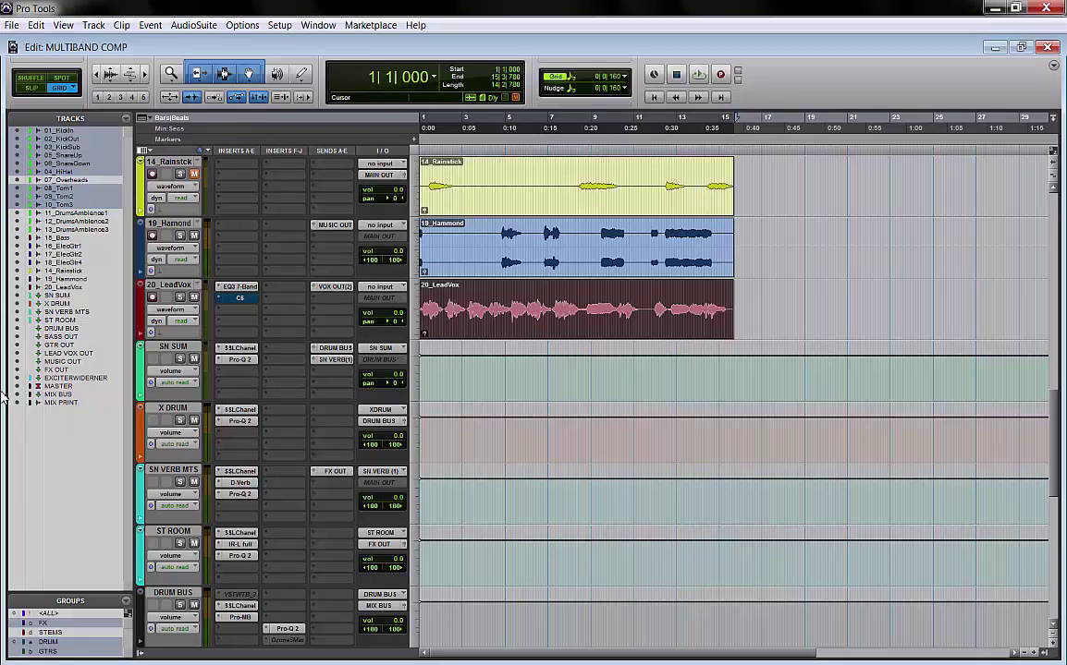
Open the EQ3 7-Band on the 20_LeadVox track, solo the track, and audition the vocal.
click(239, 297)
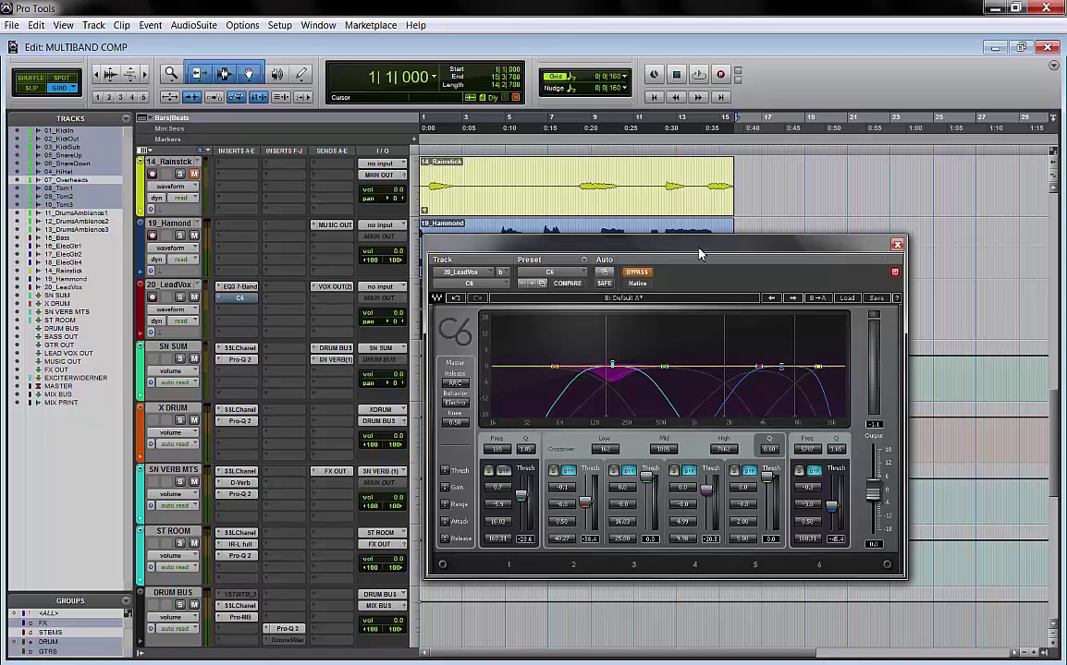
click(482, 282)
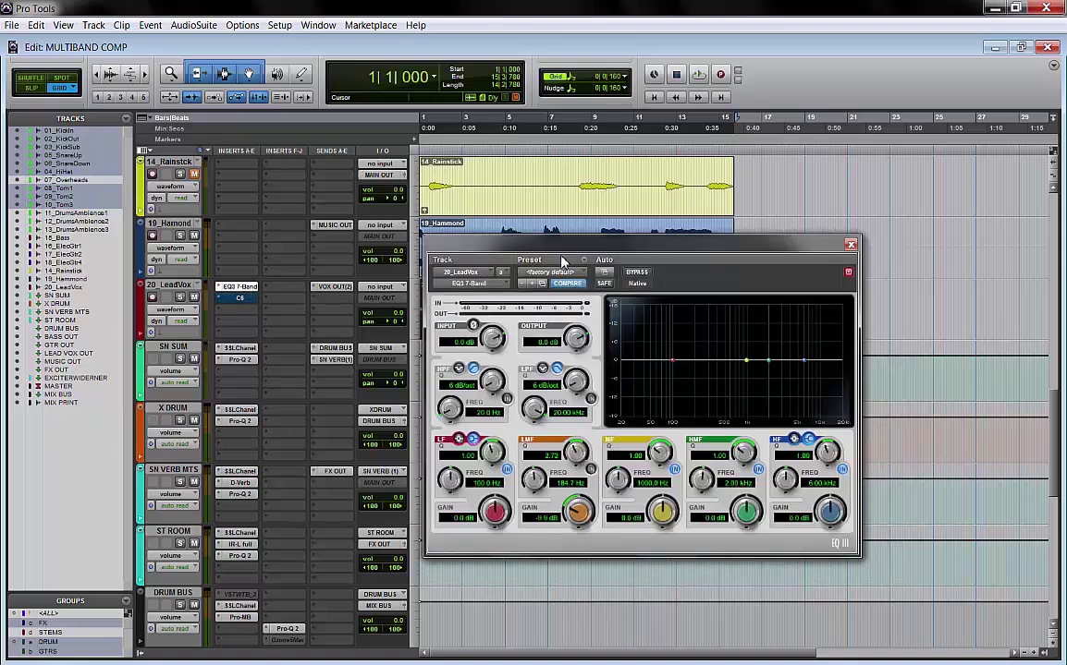
right_click(363, 303)
click(378, 305)
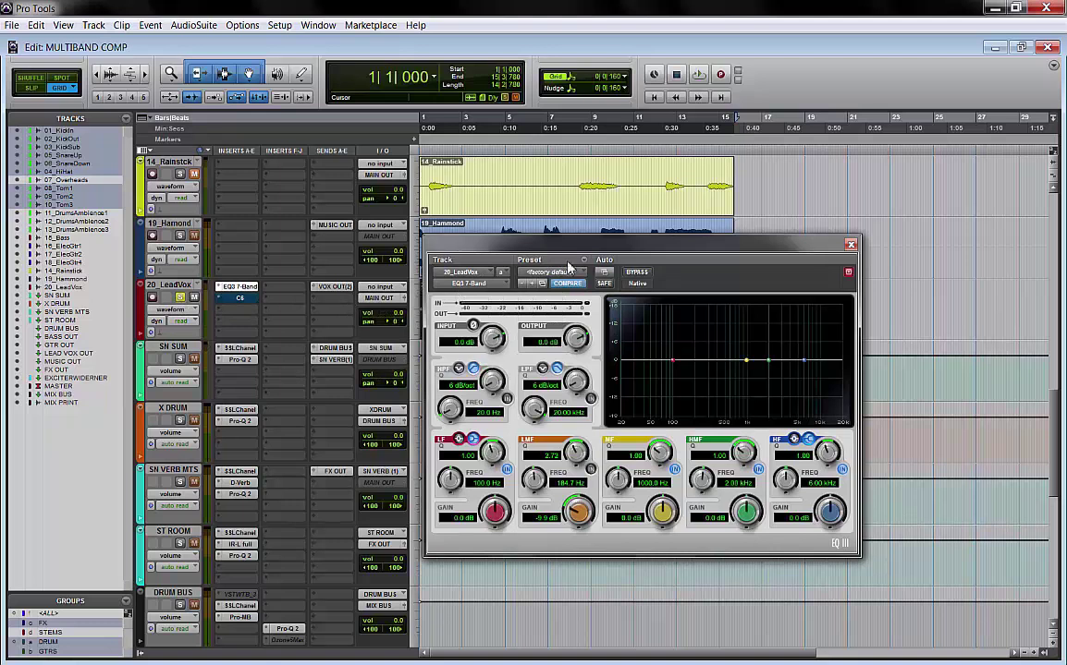
key(space)
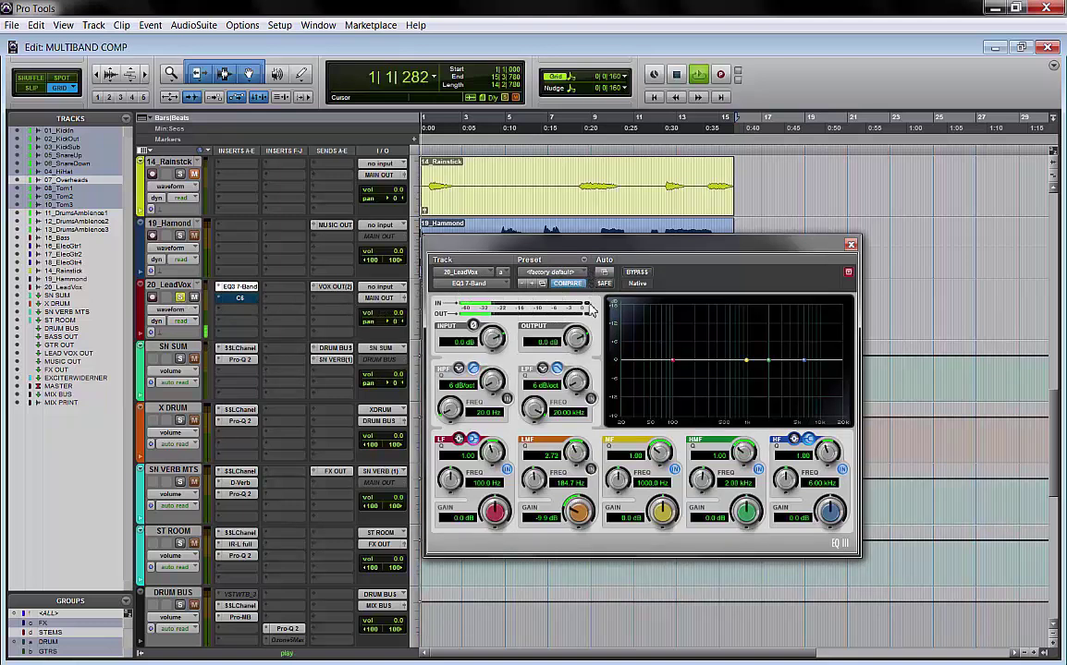
key(space)
Enable the LMF band at 184.7 Hz, raise its Q to 3.20 and gain to 14.6 dB, and audition the boost.
click(592, 469)
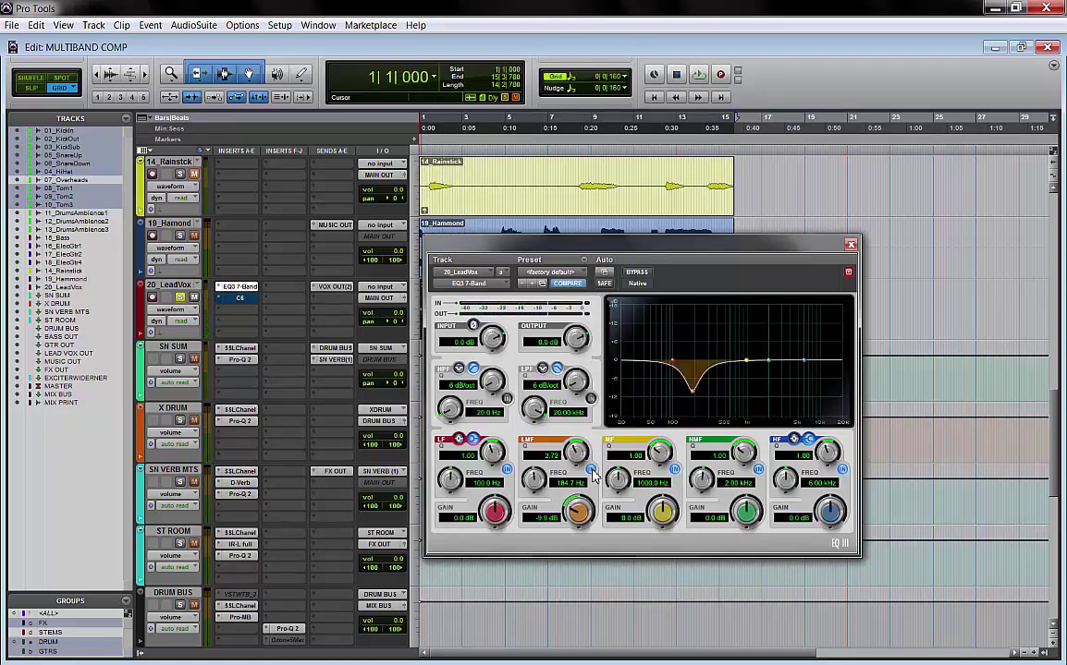
drag(592, 490, 594, 459)
key(space)
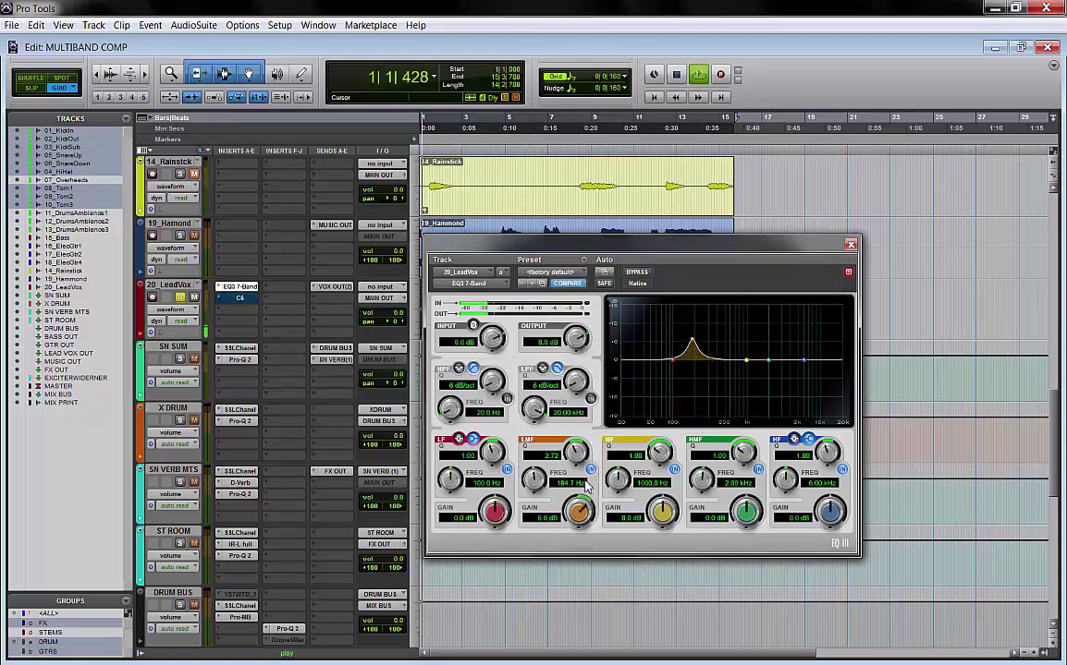
drag(588, 494, 585, 459)
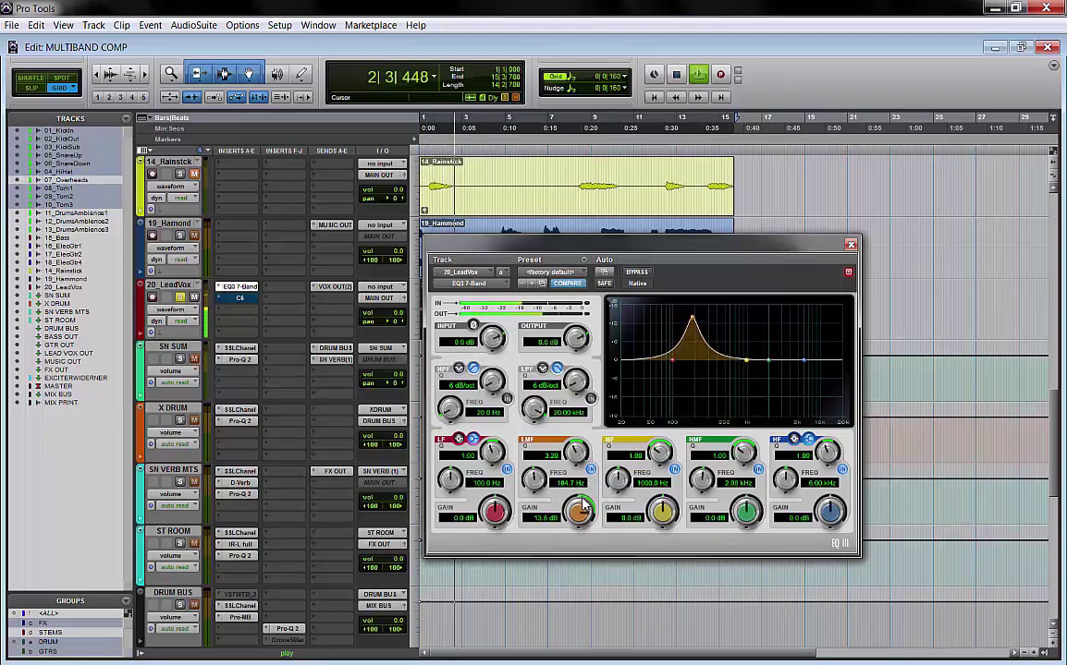
drag(583, 520, 582, 517)
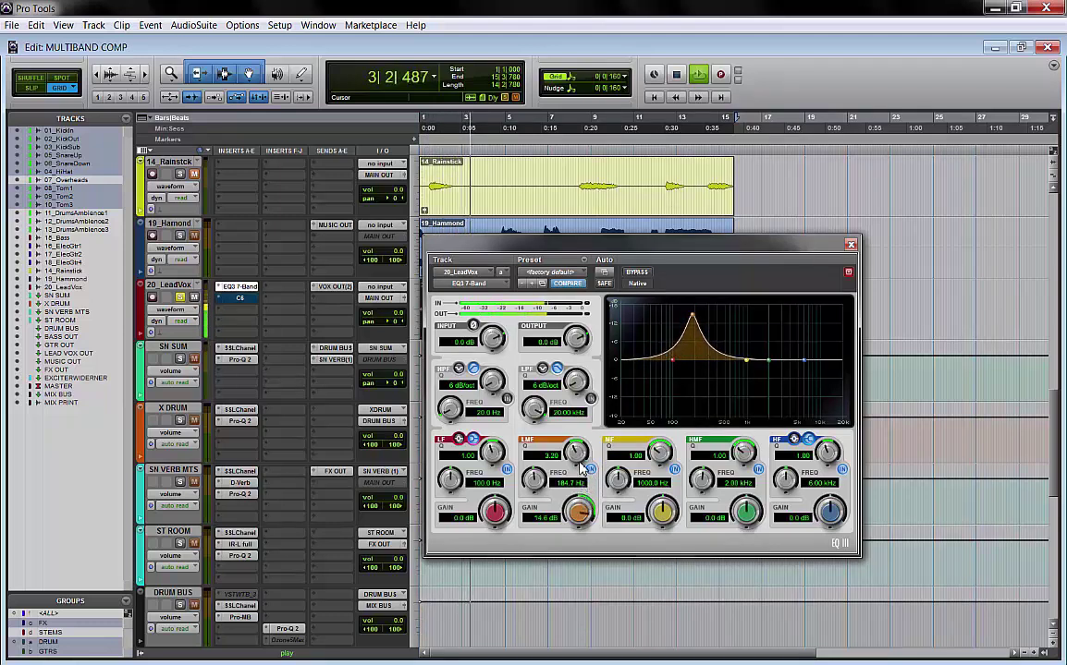
key(space)
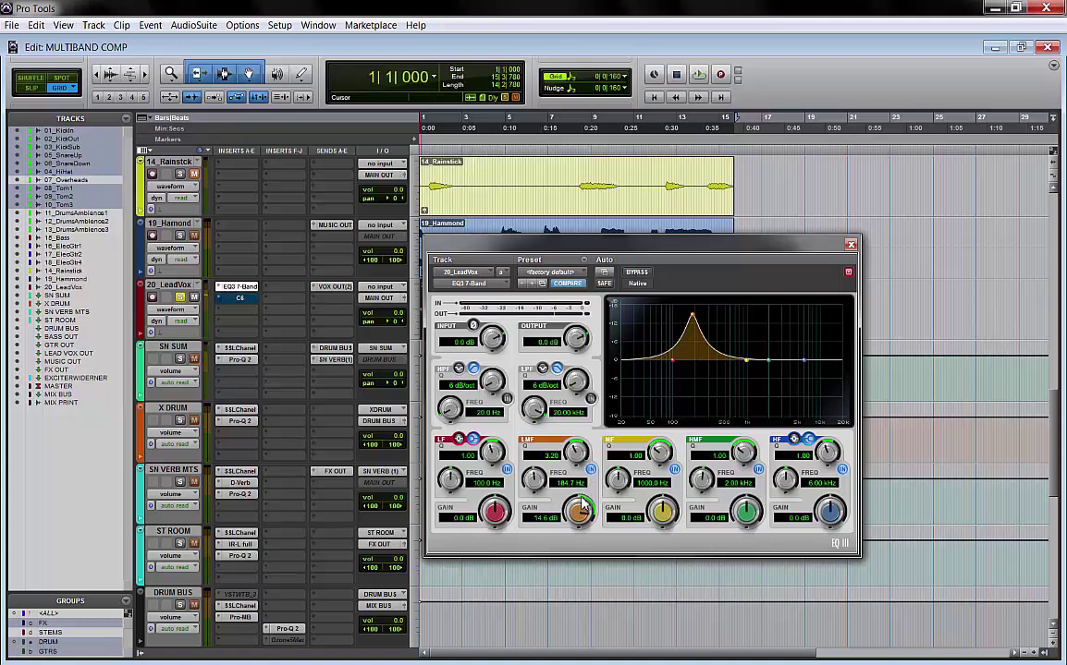
key(space)
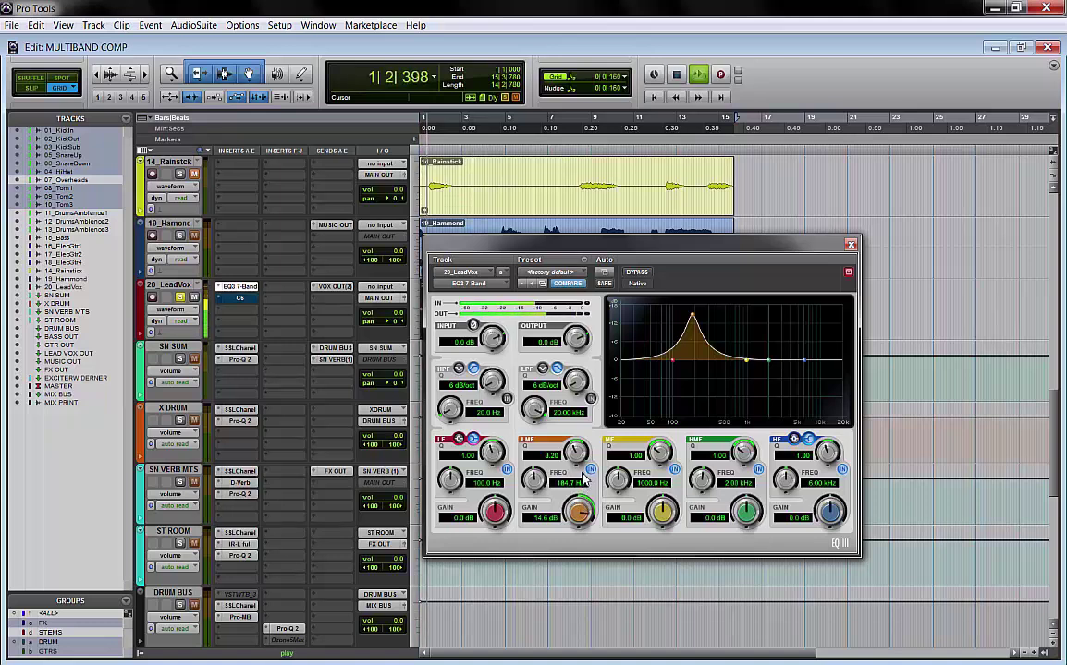
key(space)
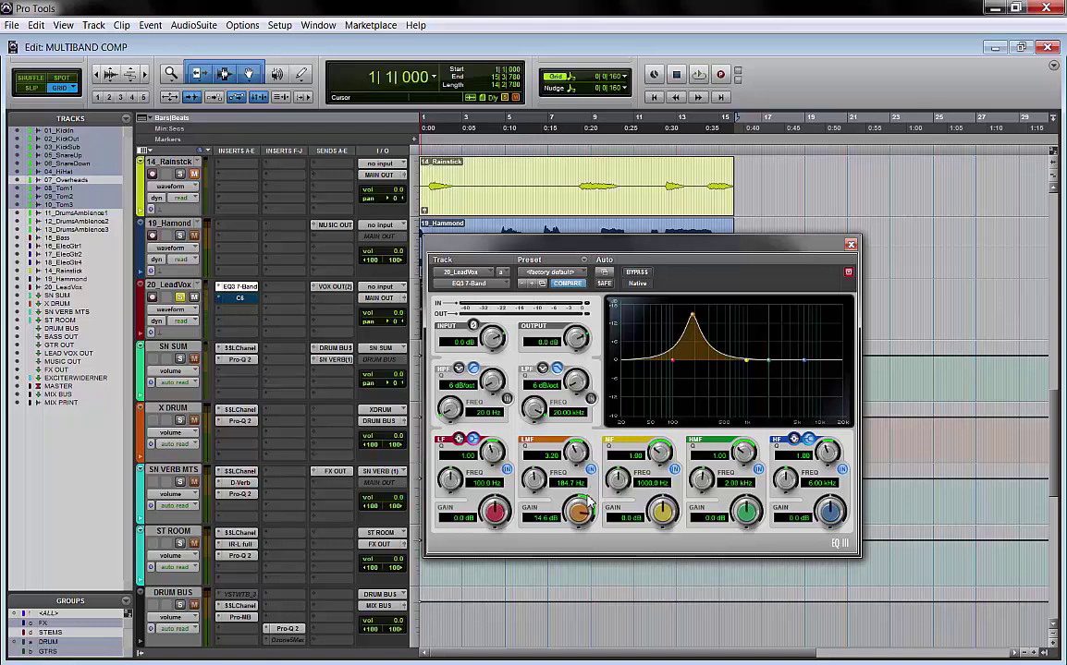
Cut the LMF band gain to -10.0 dB and compare the vocal with that band off and on during playback.
scroll(579, 517, down, 10)
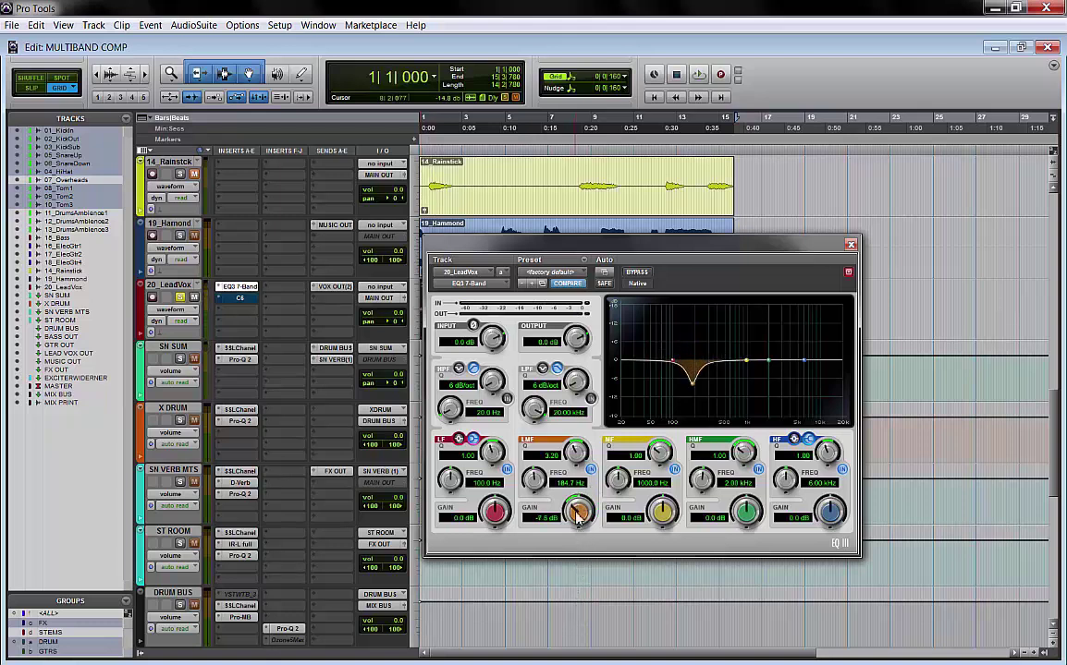
scroll(579, 516, down, 2)
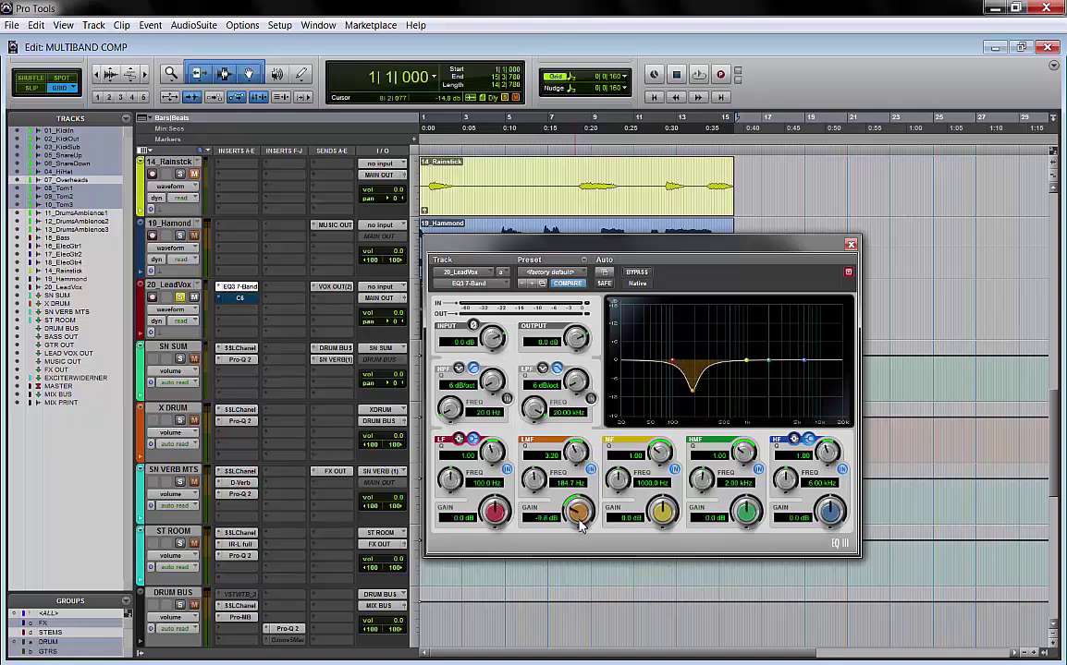
key(space)
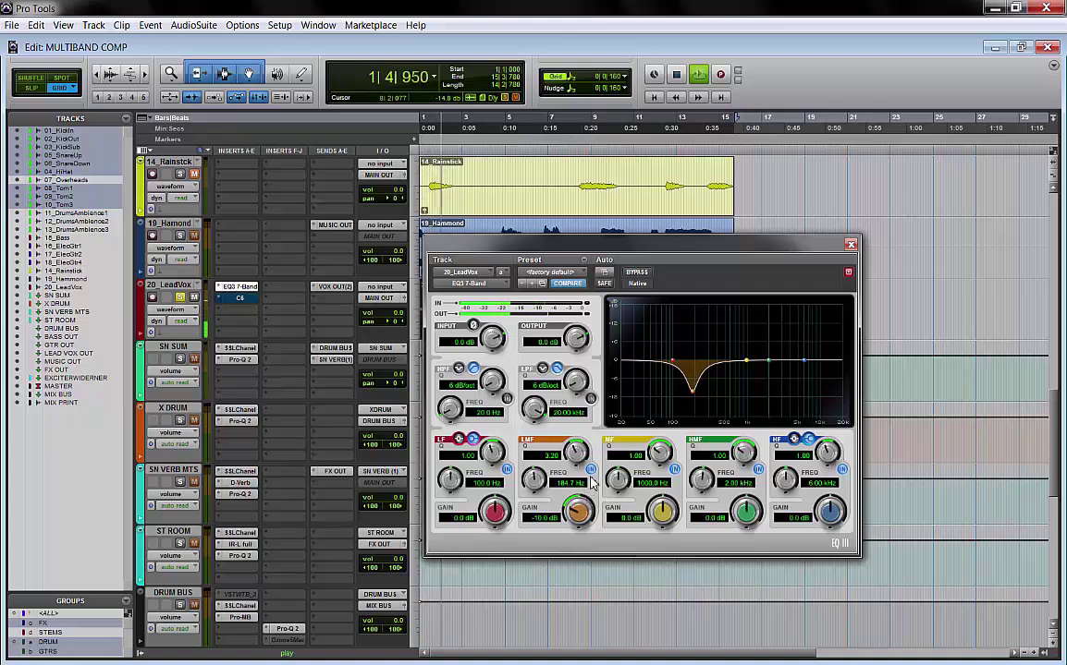
click(591, 472)
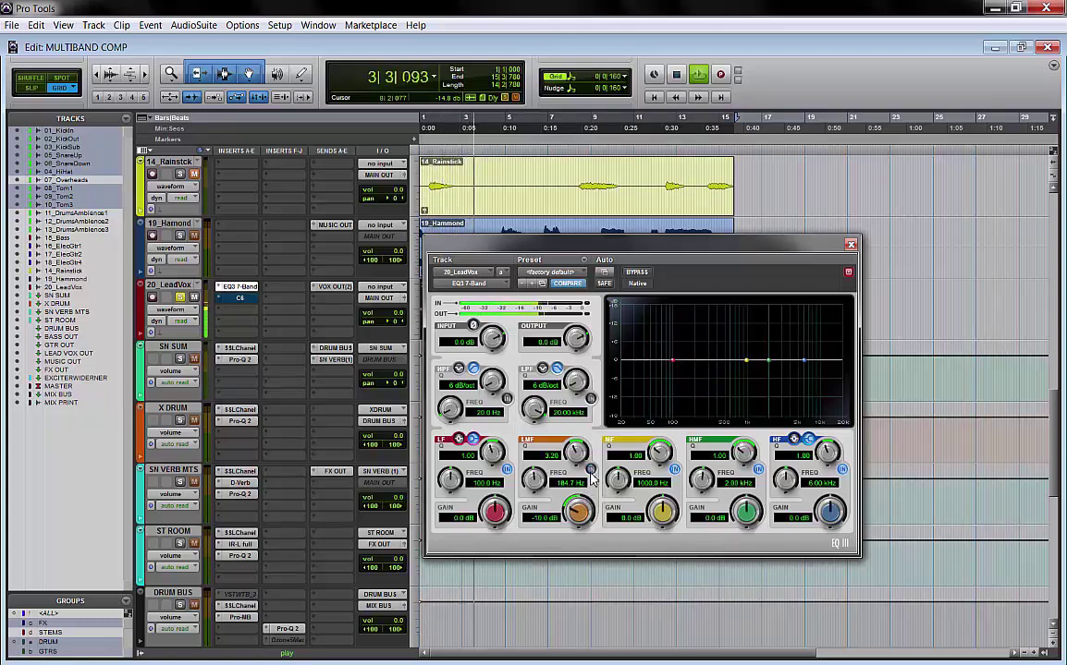
click(590, 471)
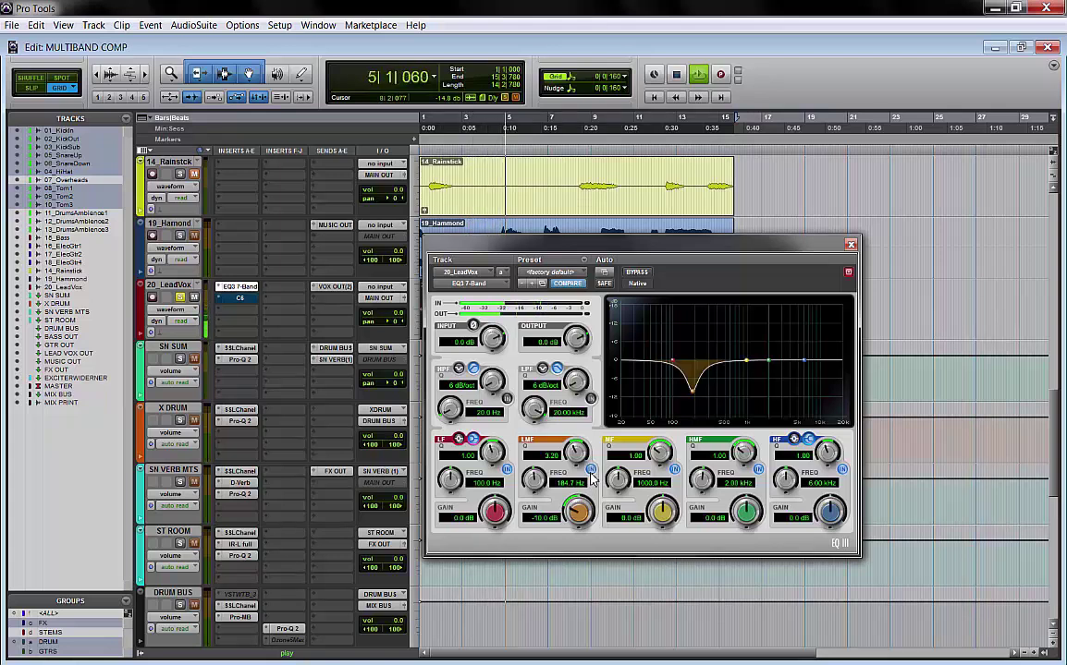
key(space)
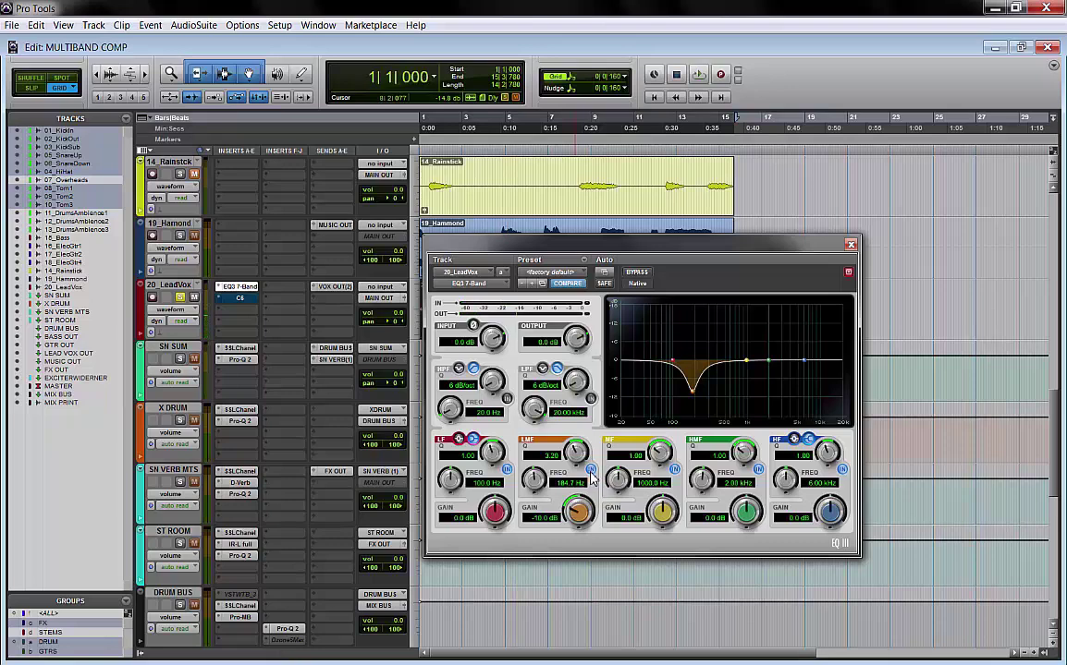
Bypass the EQ3 7-Band, activate the C6 on the 20_LeadVox track, and audition its compression.
click(236, 298)
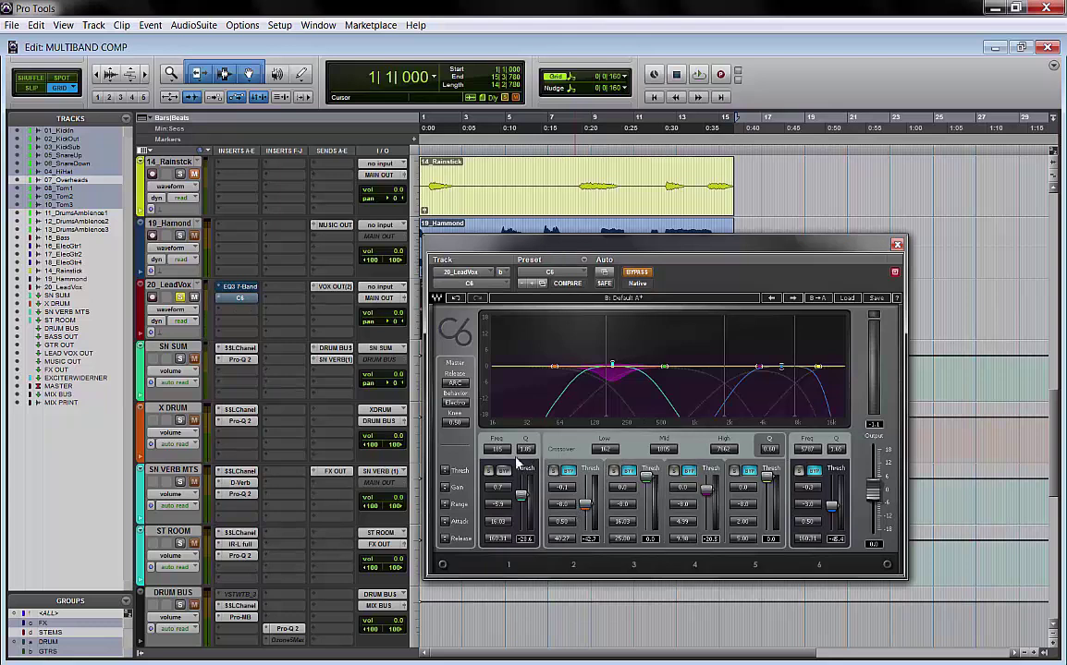
click(638, 274)
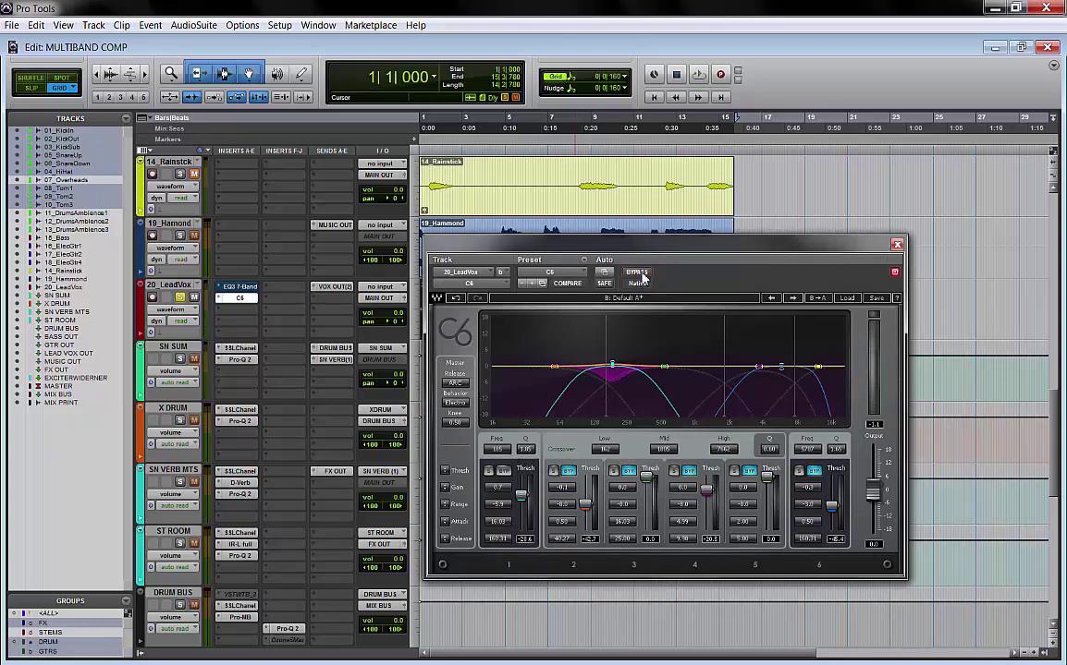
key(space)
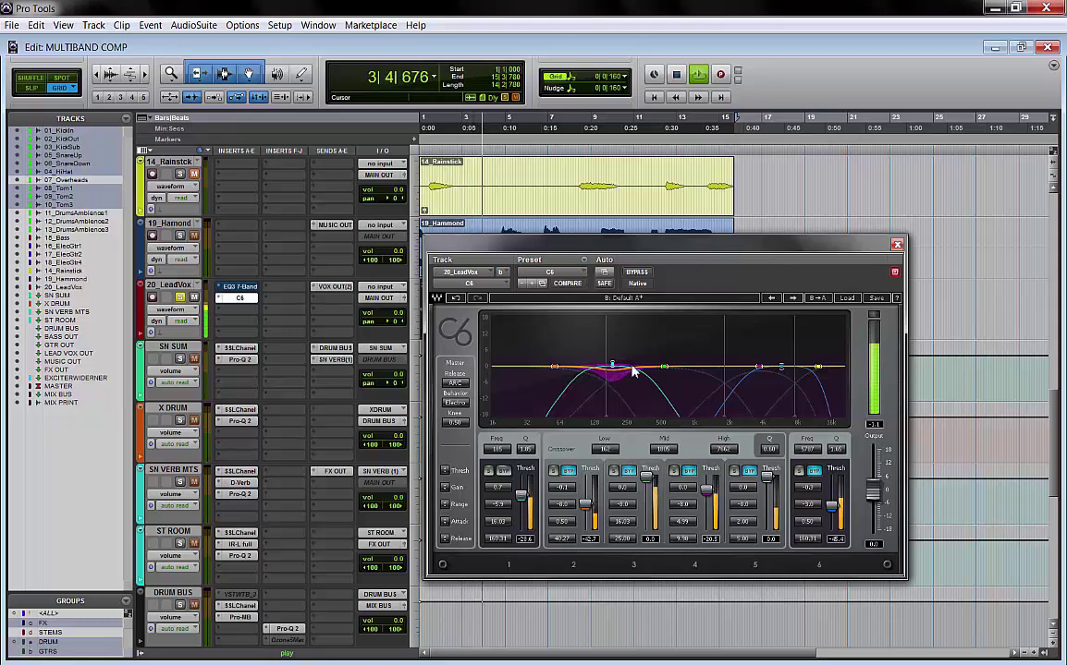
key(space)
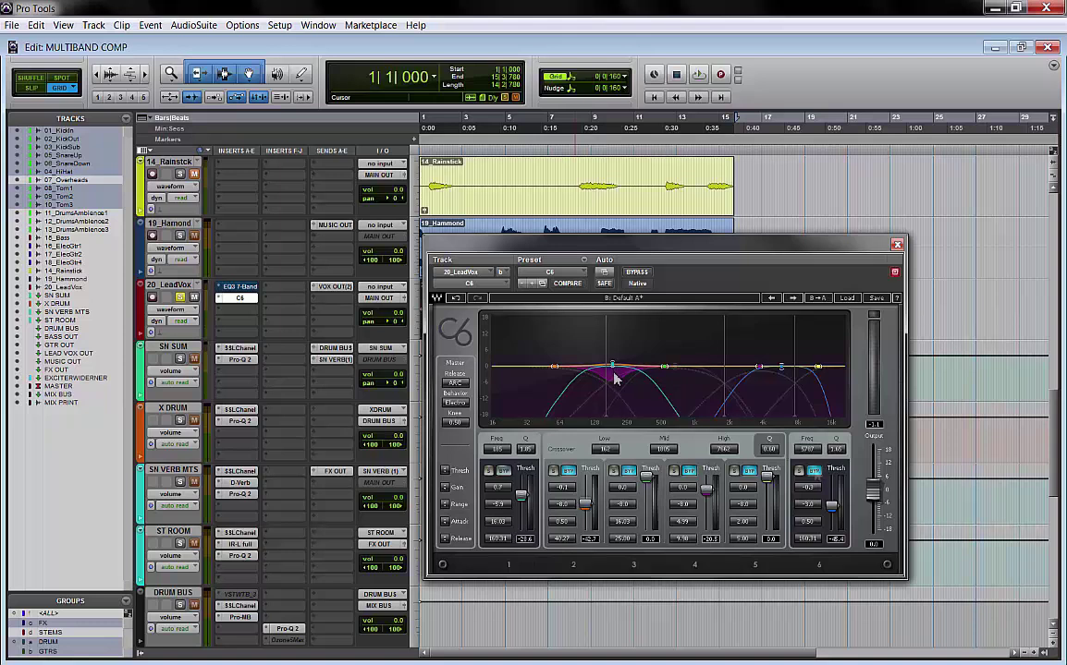
Switch the C6 to setup A and audition the vocal with band 6 bypassed and active.
drag(613, 366, 674, 367)
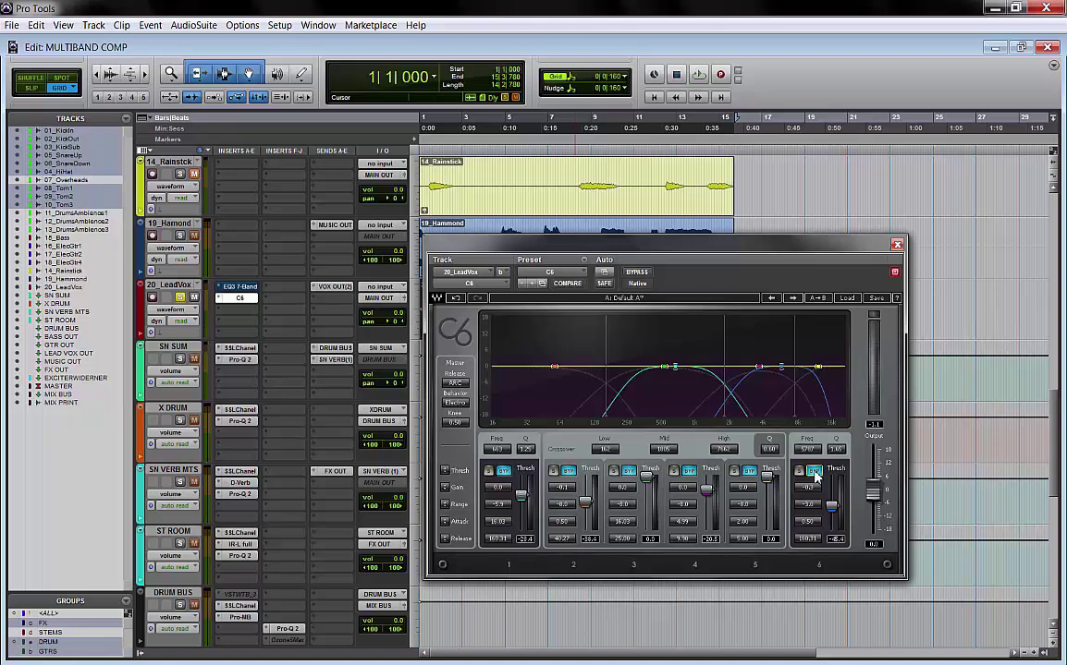
key(space)
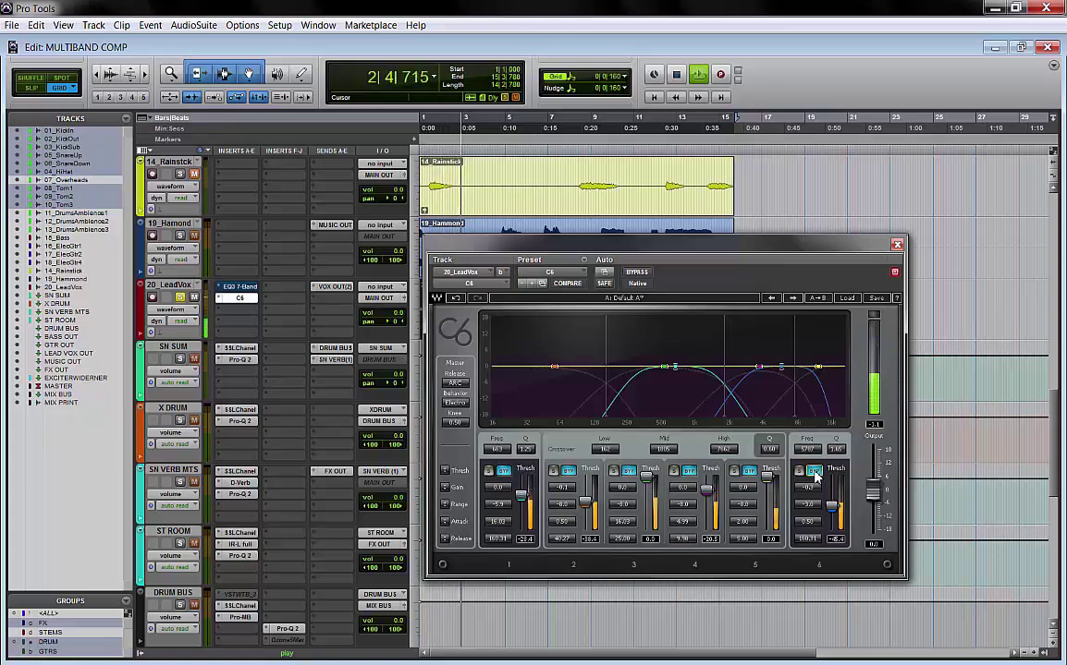
key(space)
key(space)
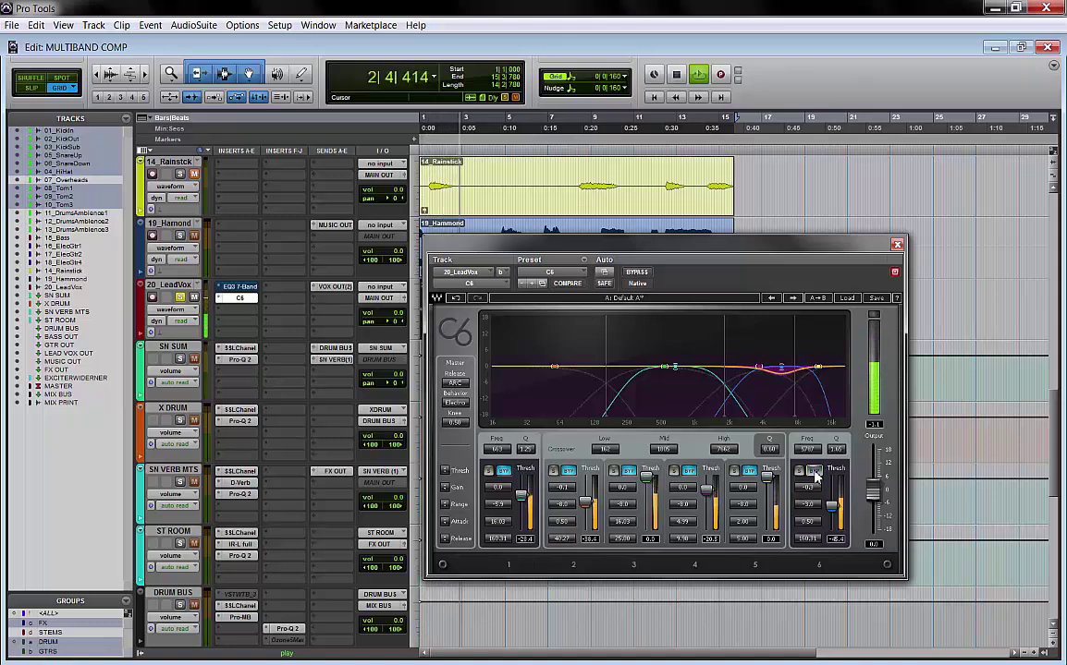
key(space)
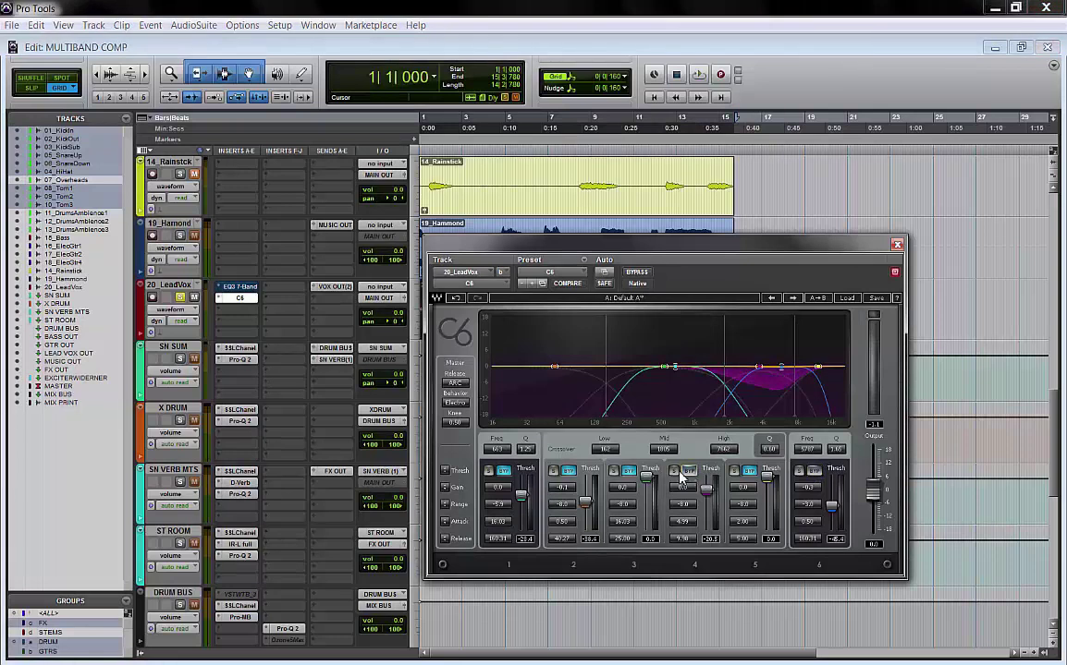
Solo band 4 in the C6 and play the vocal to hear that frequency range alone.
click(675, 471)
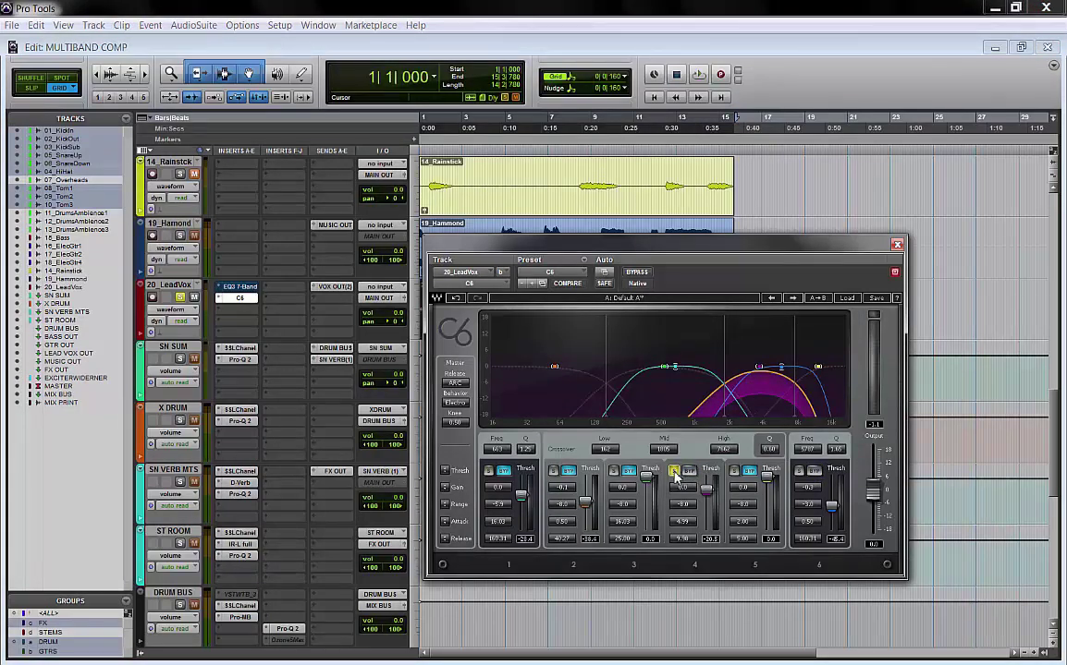
key(space)
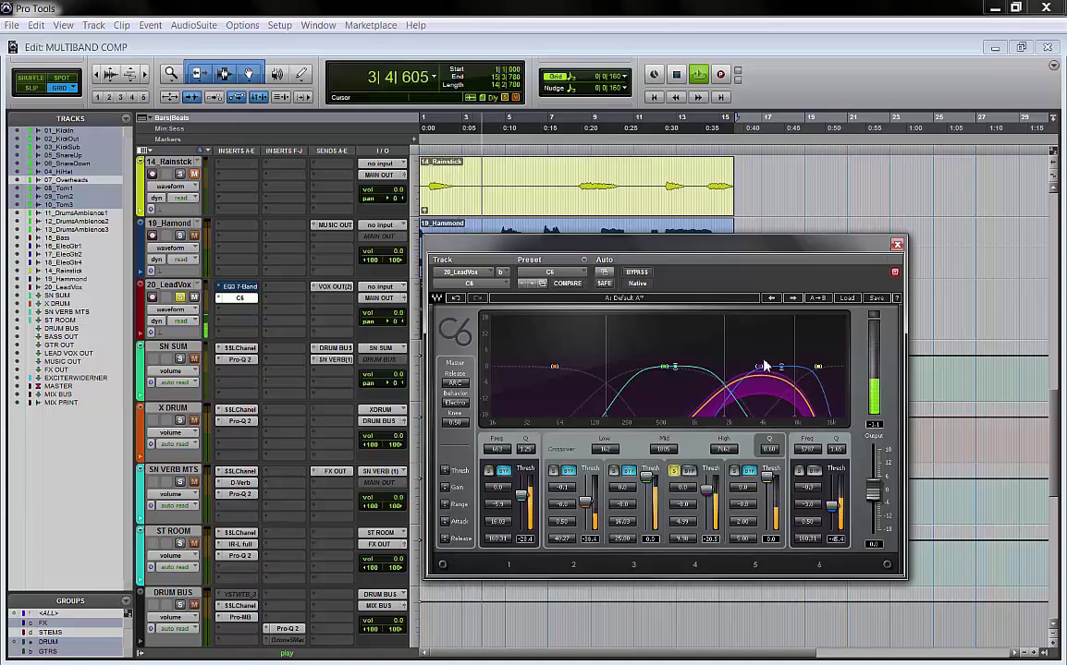
key(space)
Select the 20_LeadVox phrase from 8|4|160 to 10|4|640, moving the C6 window out of the way and back.
drag(731, 266, 647, 379)
click(575, 297)
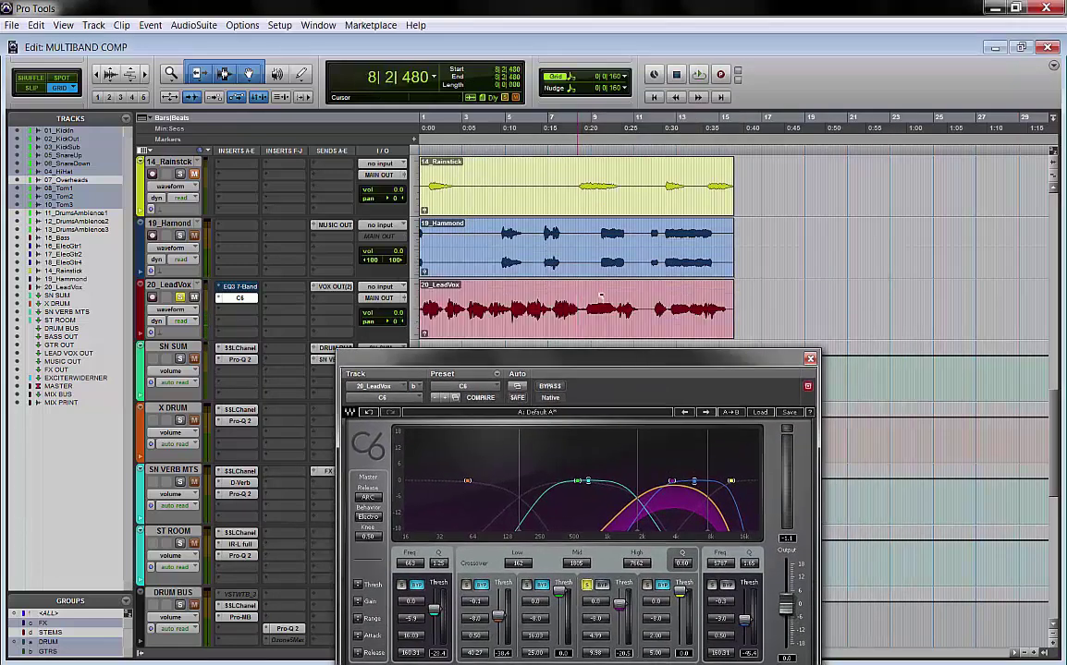
drag(576, 296, 636, 303)
click(585, 301)
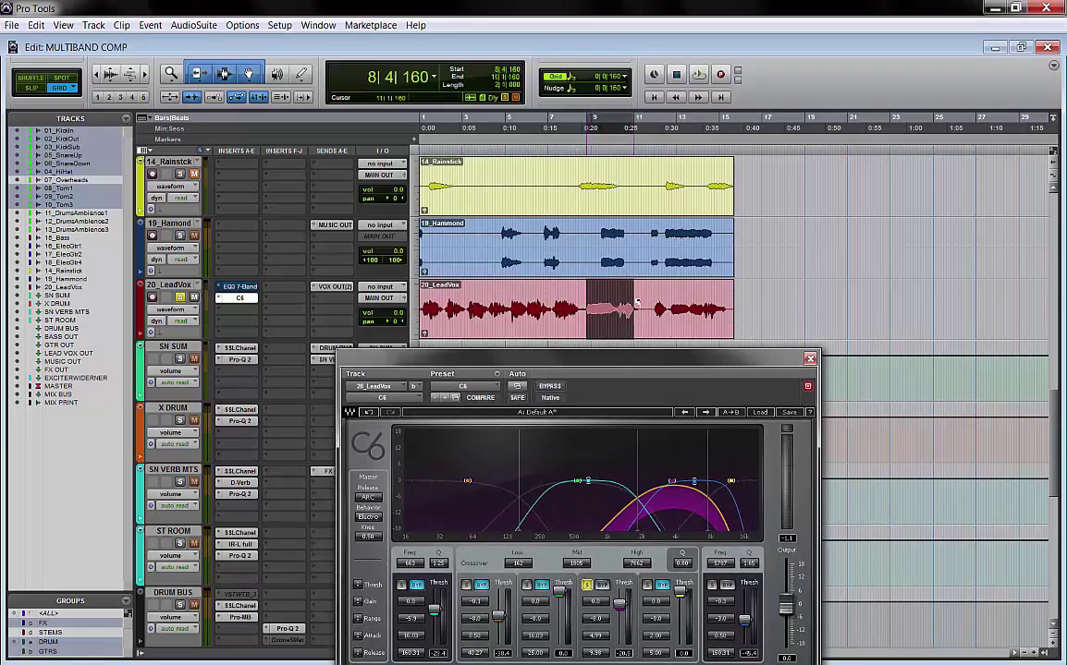
drag(573, 359, 642, 241)
Turn off the band 4 solo, bypass the whole C6, and audition the selected vocal phrase.
click(659, 472)
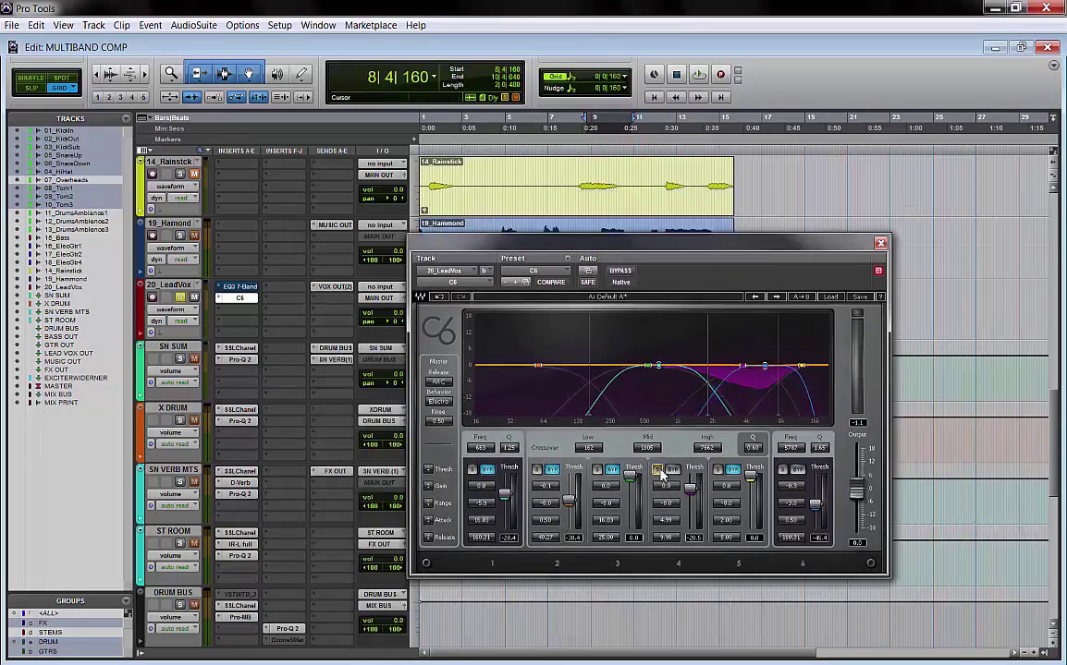
click(622, 272)
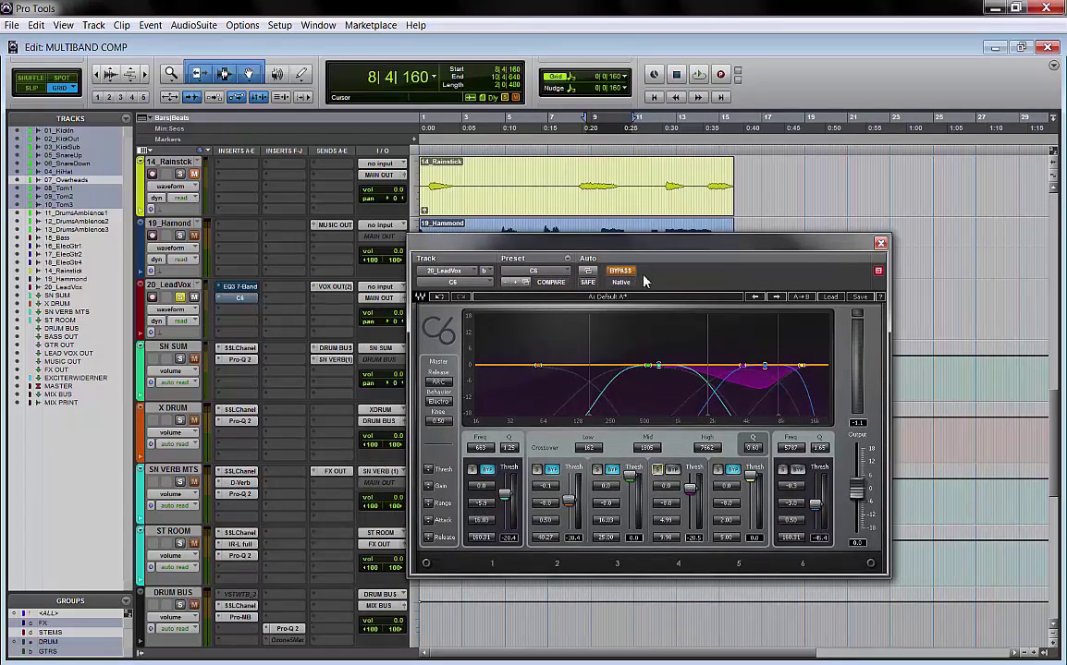
key(space)
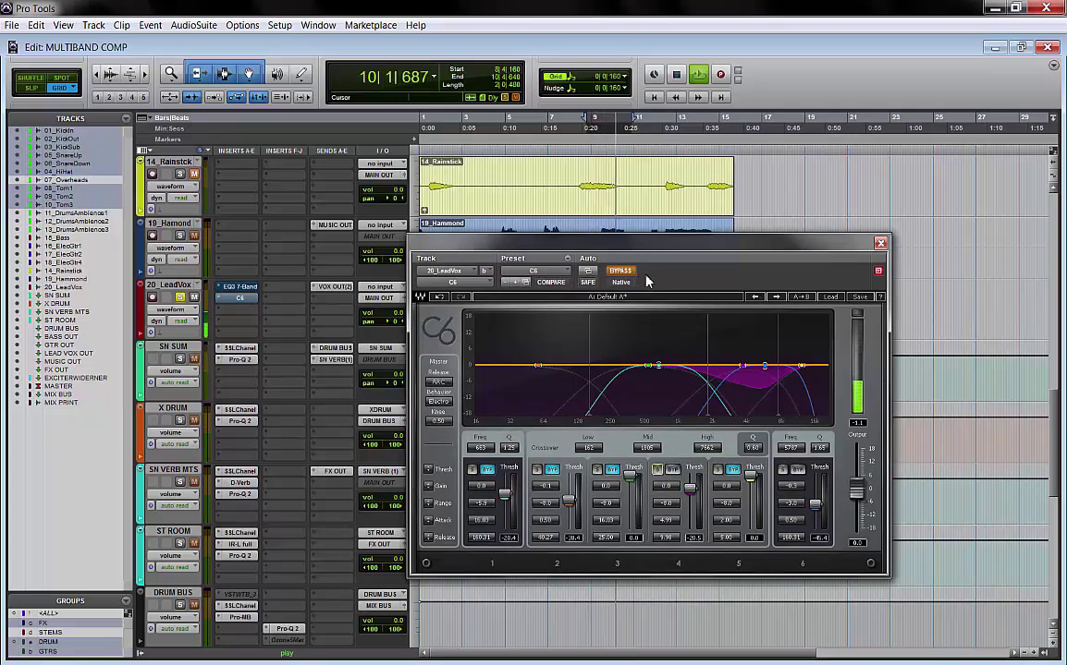
key(space)
key(space)
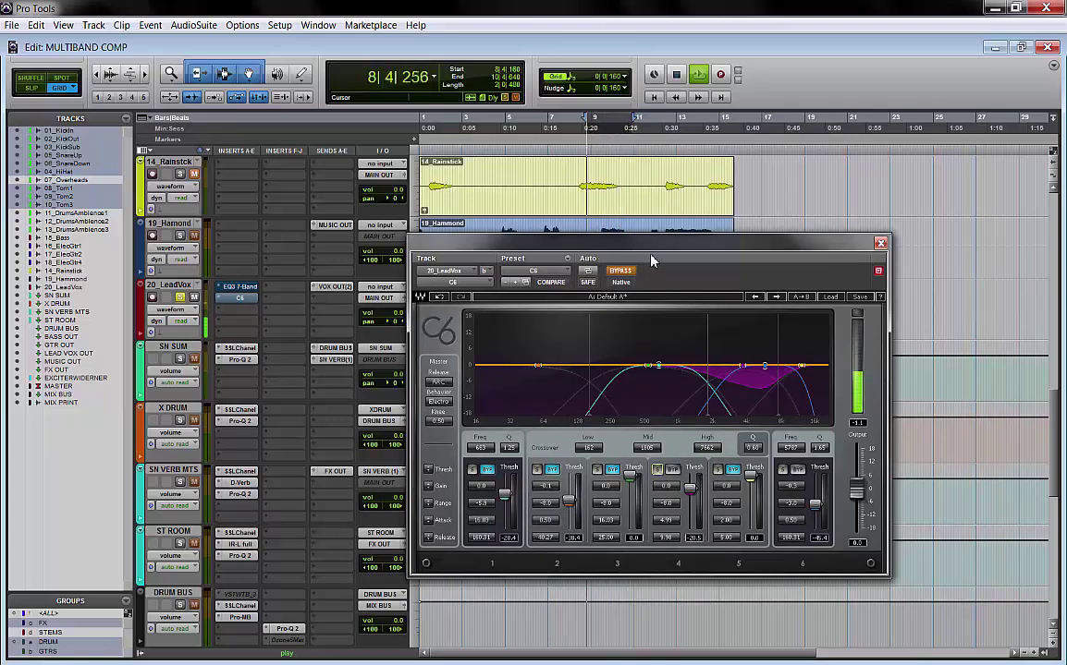
key(space)
Clear the solo on C6 band 4 again and replay the selected phrase with the plug-in bypassed.
mouse_move(650, 248)
mouse_down()
mouse_move(625, 294)
mouse_move(636, 233)
mouse_up()
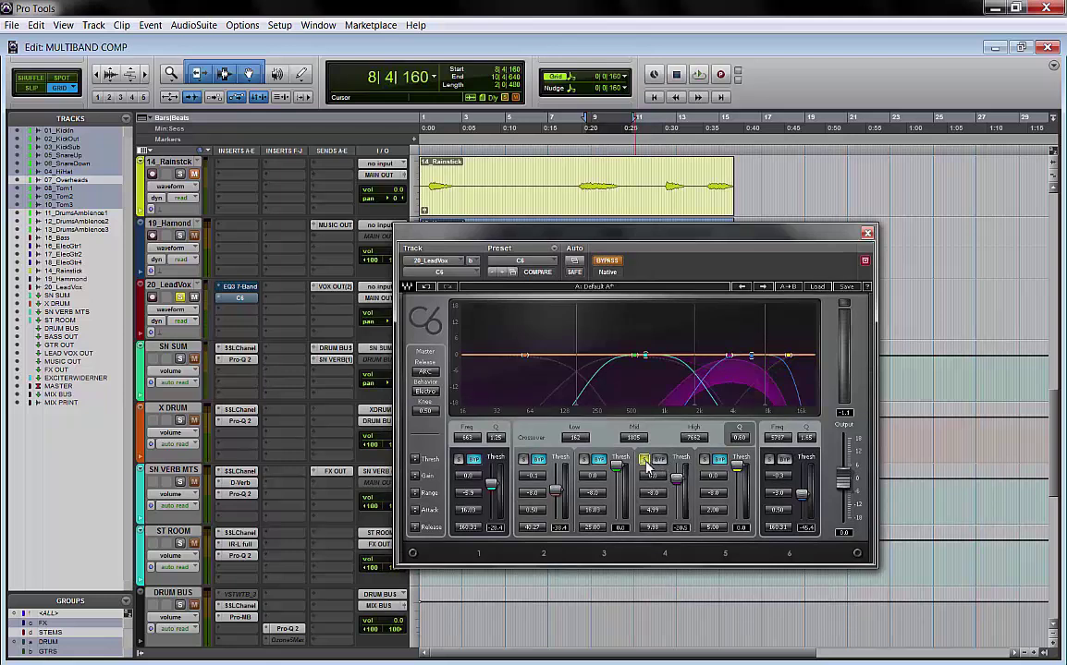
click(645, 460)
key(space)
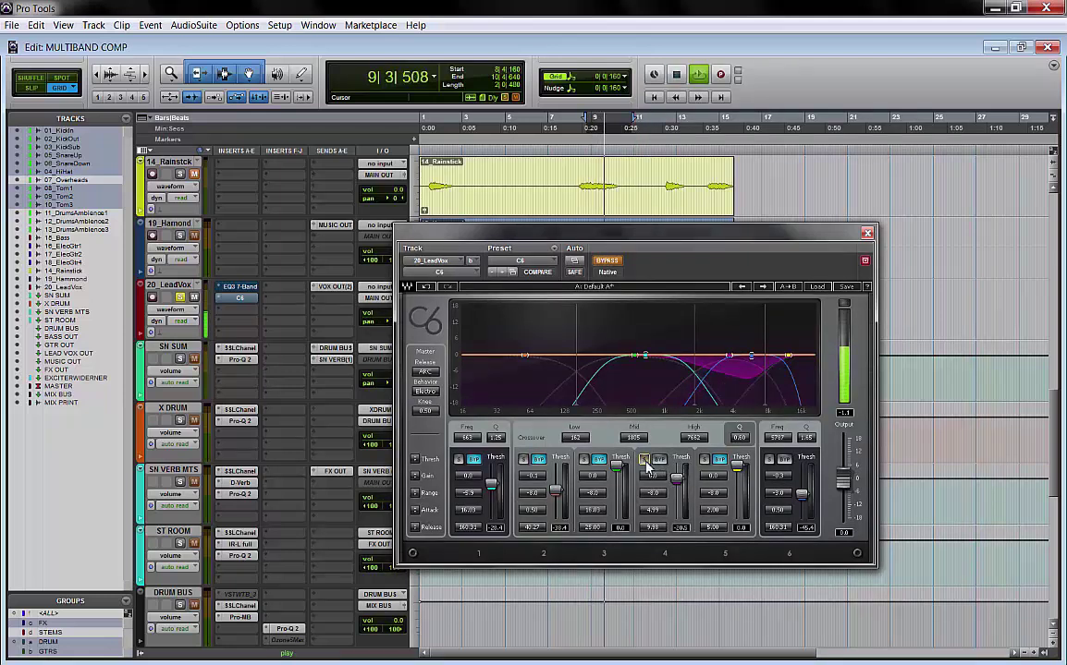
Take the C6 out of bypass and replay the selected vocal phrase to compare it with the uncompressed sound.
key(space)
key(space)
click(608, 261)
key(space)
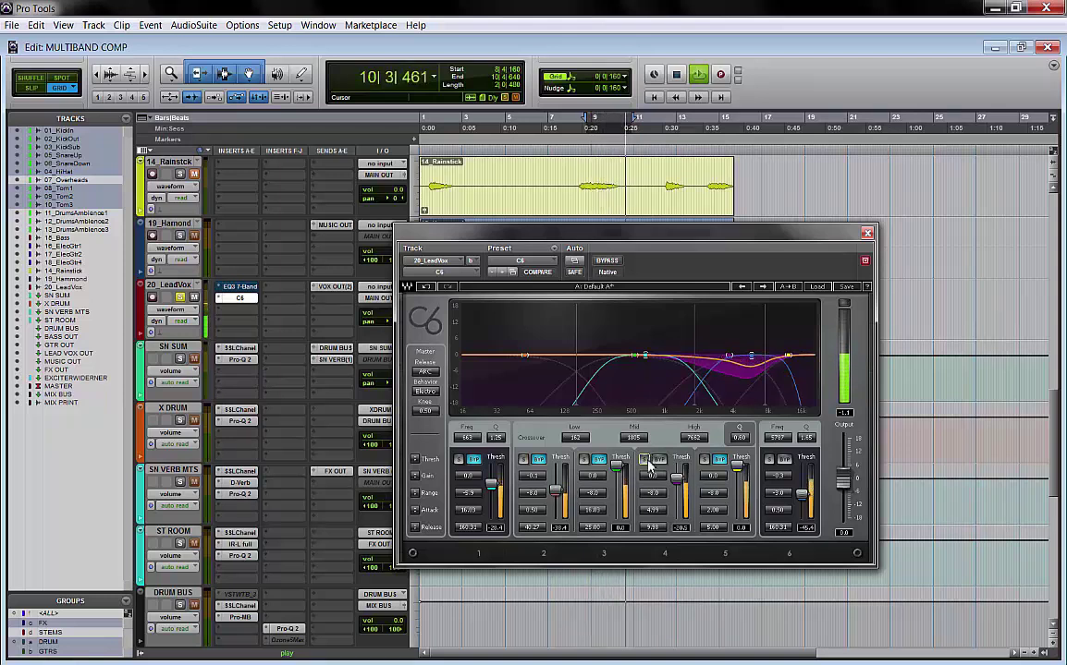
key(space)
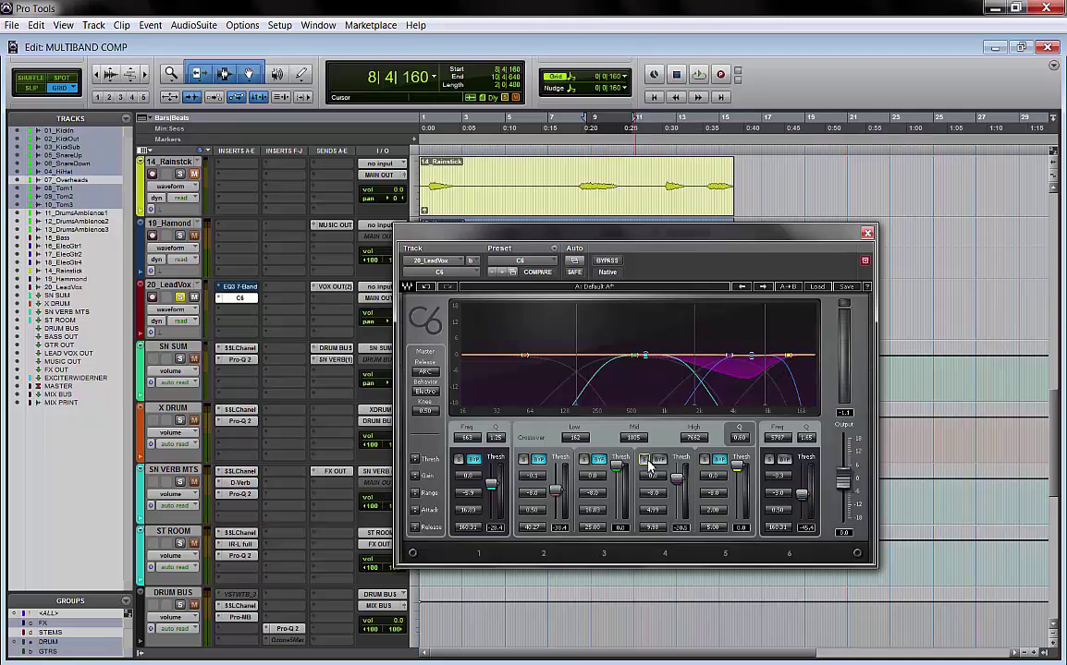
key(space)
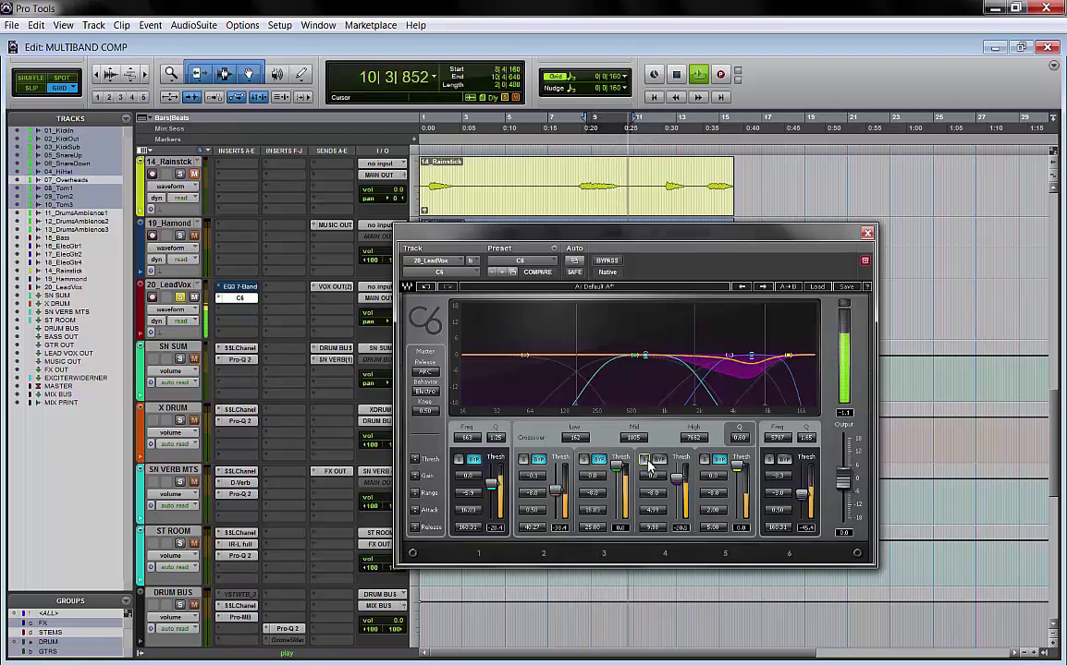
key(space)
Solo band 4 in the C6 during playback, then clear the solo to hear the full vocal phrase with compression.
click(645, 459)
key(space)
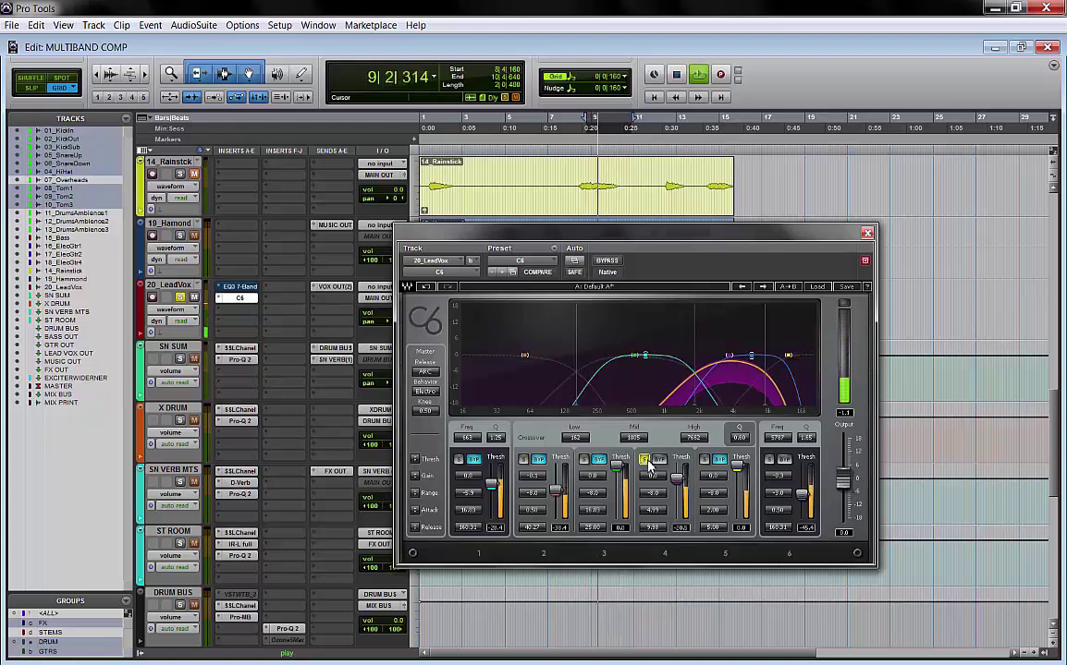
click(647, 464)
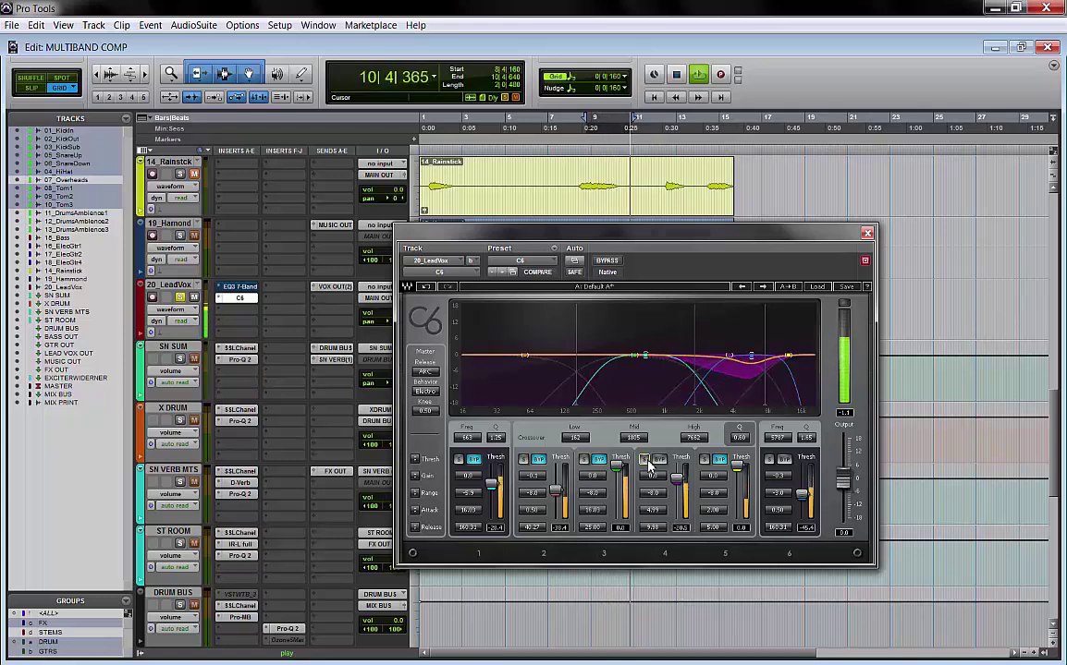
key(space)
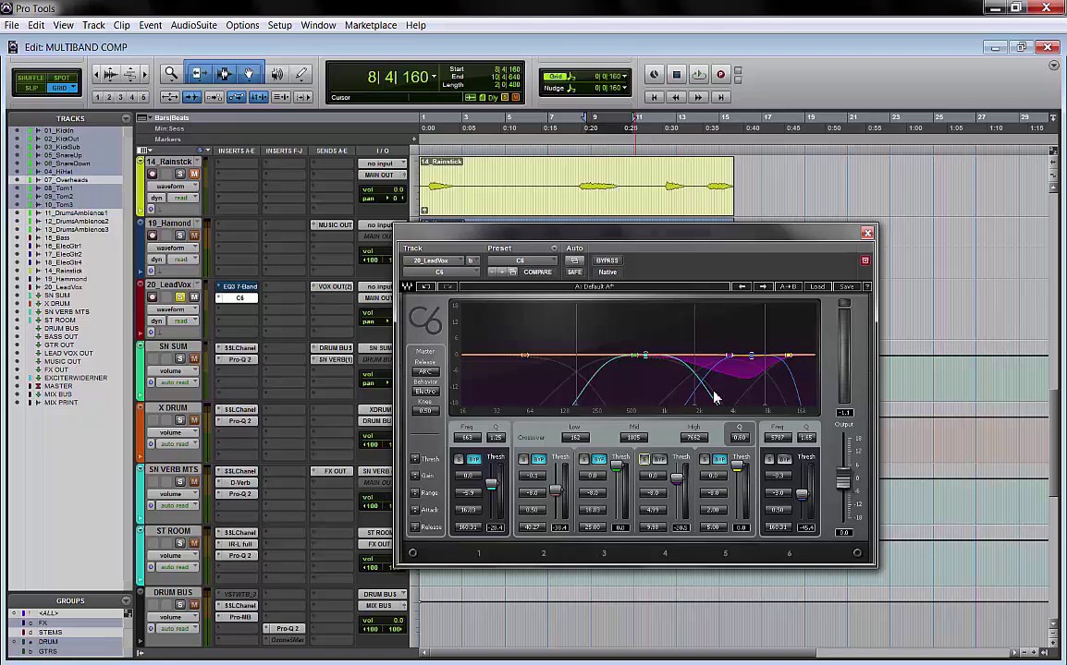
Reposition the C6 window, re-enable band 1, and play the opening vocal with band 1 soloed, clearing the solo at the end.
drag(637, 232, 639, 206)
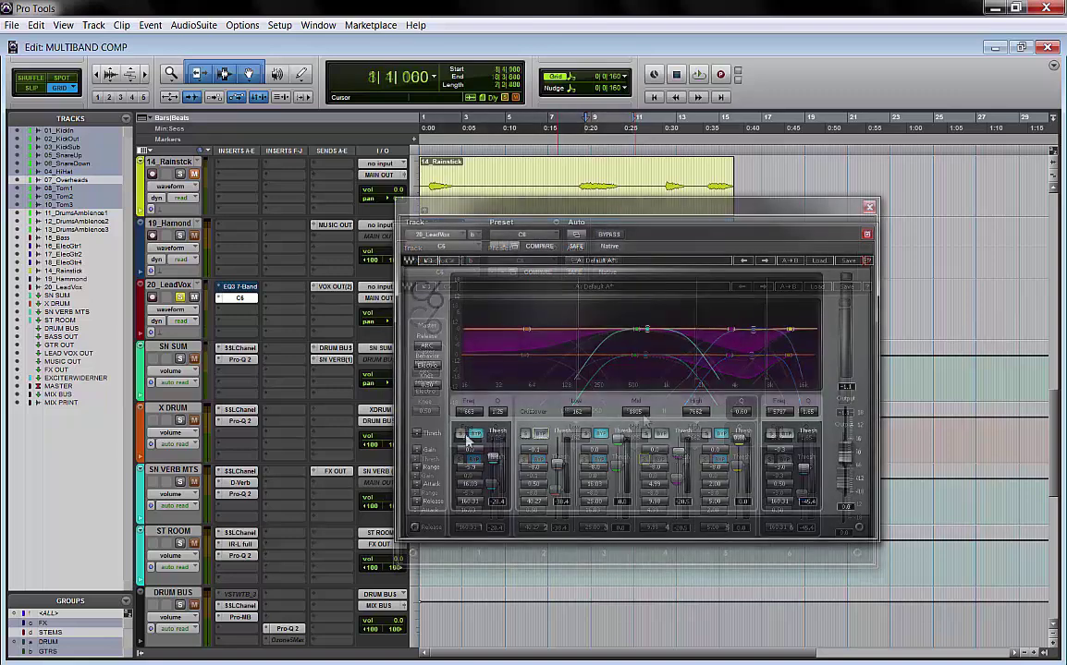
click(475, 435)
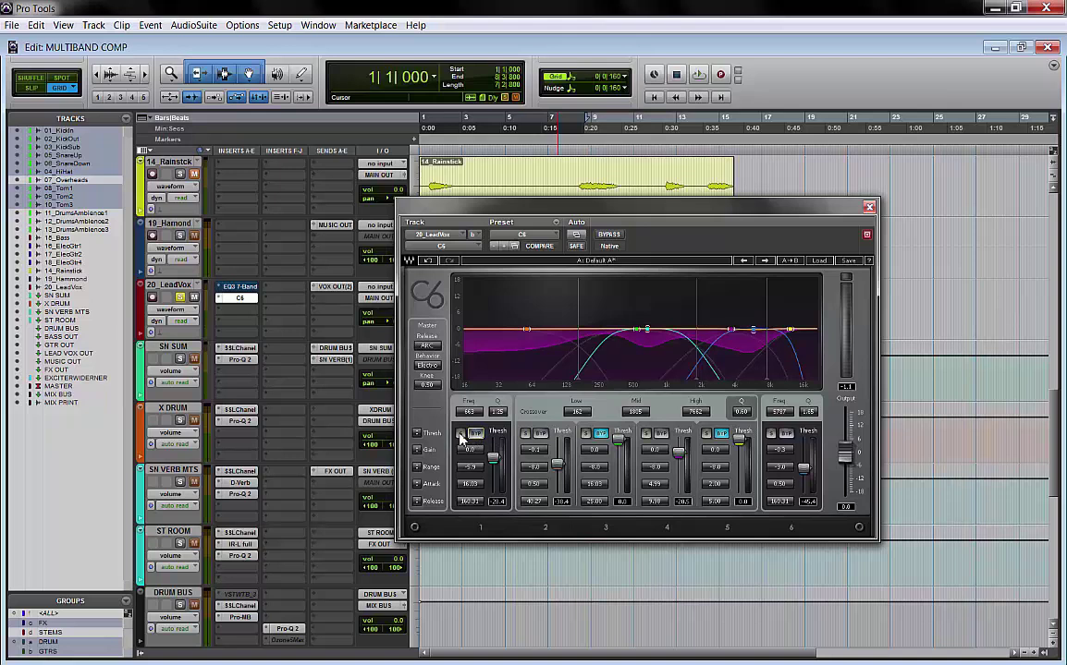
click(460, 434)
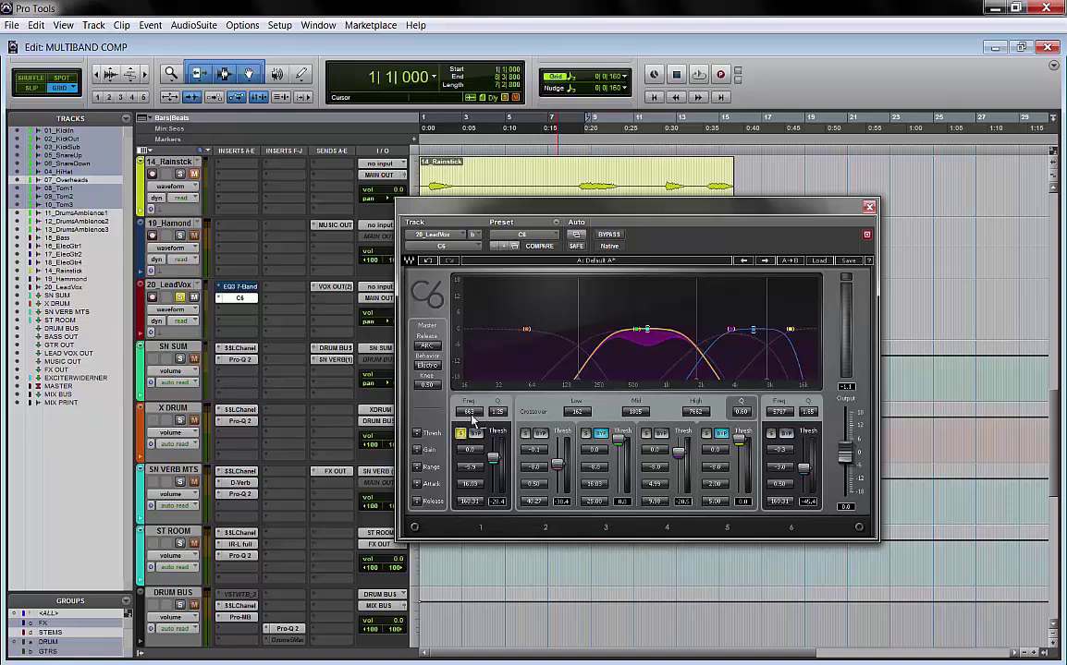
key(space)
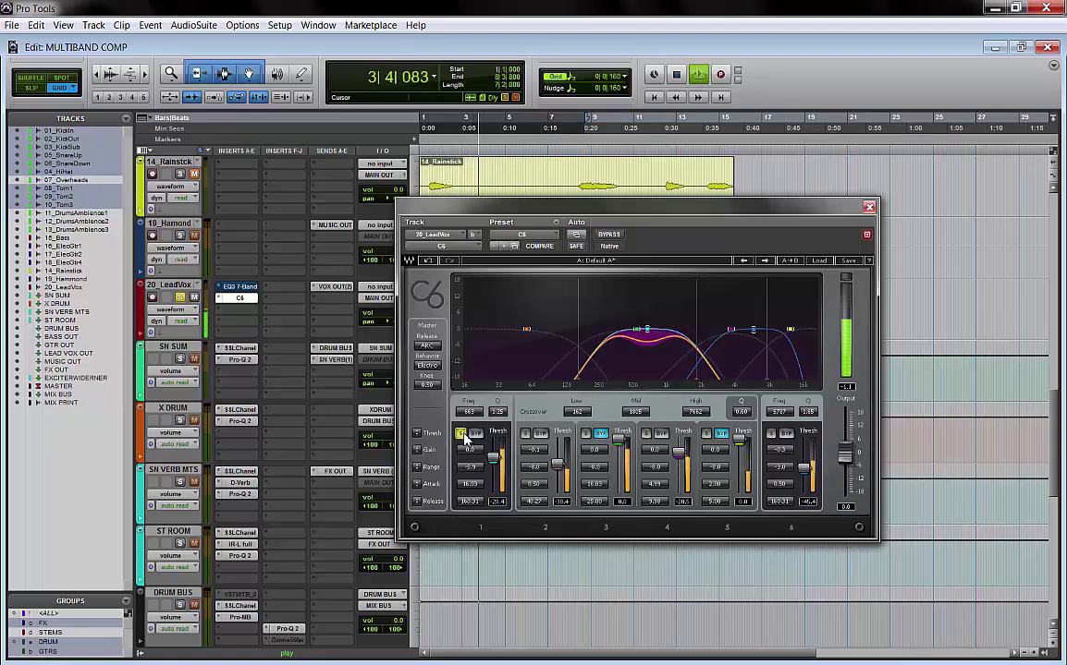
key(space)
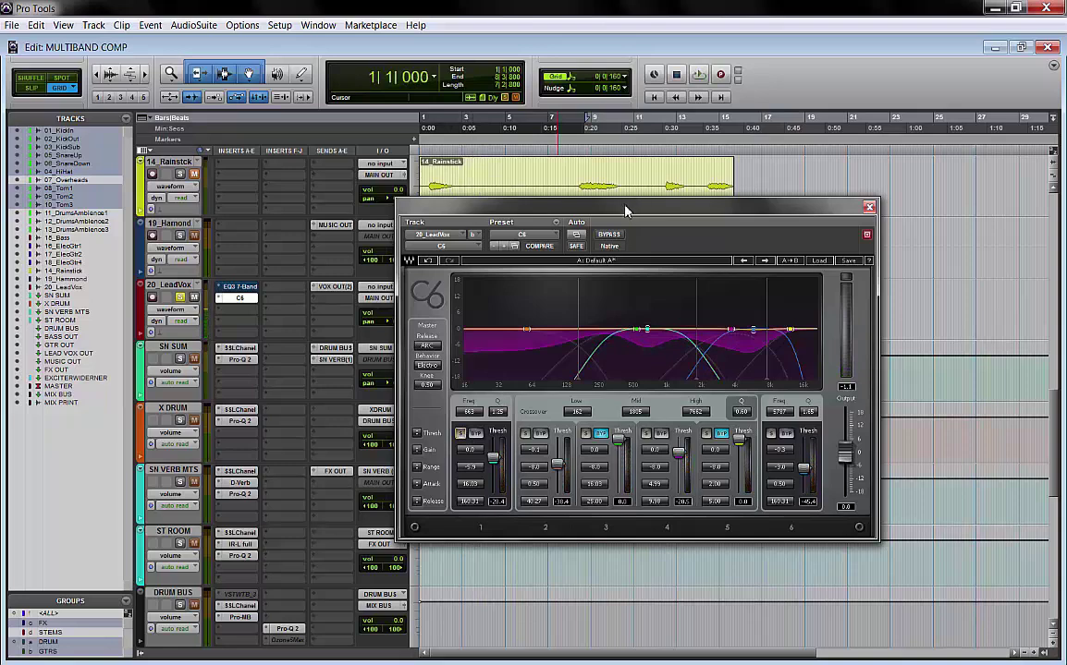
Select the 20_LeadVox passage from 10|1|800 to 11|2|000, moving the C6 window out of the way and back, and play it.
drag(626, 207, 584, 353)
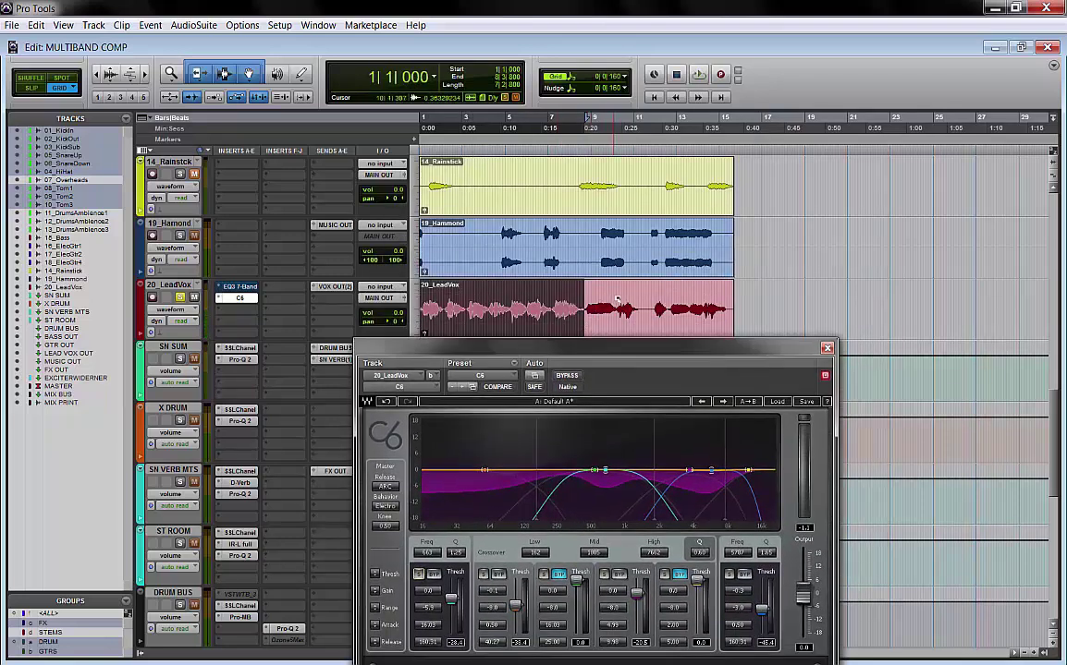
click(624, 300)
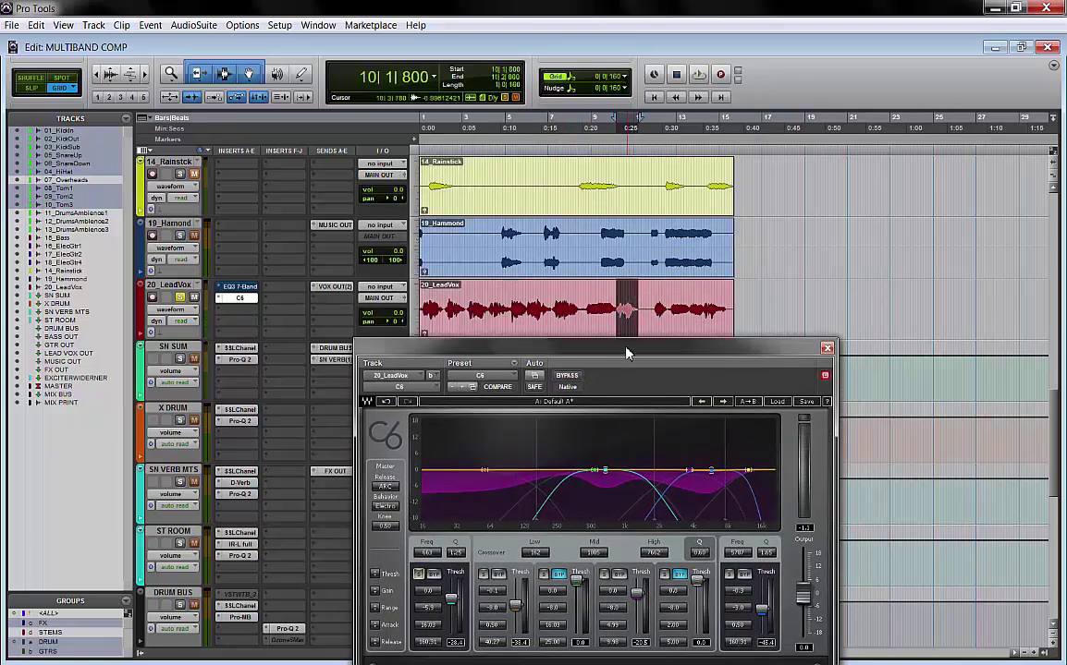
drag(625, 352, 644, 215)
key(space)
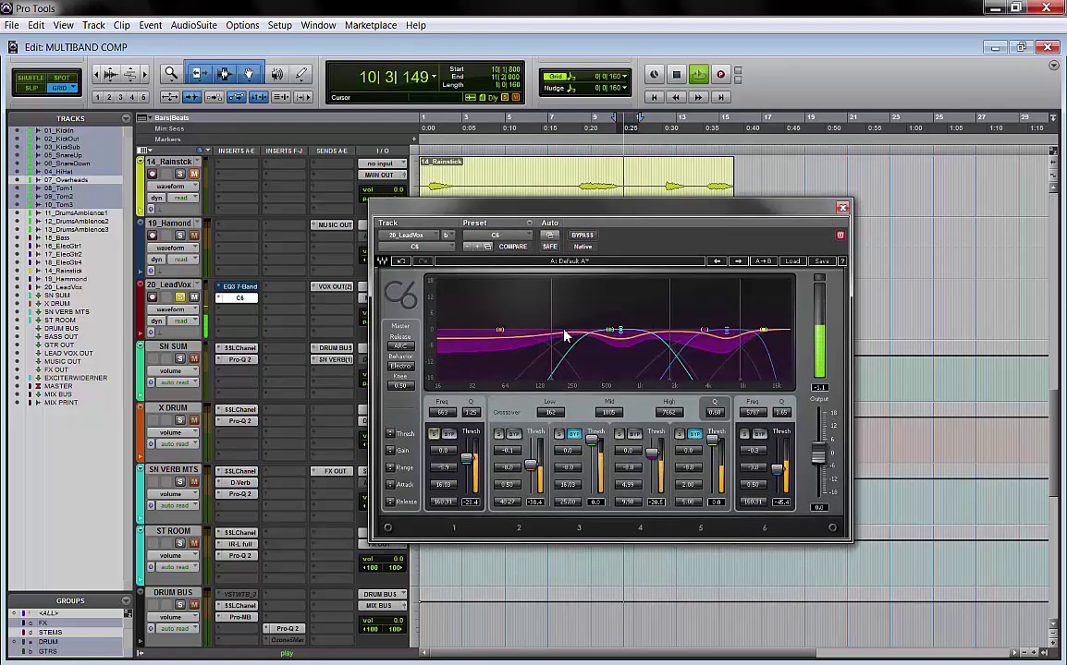
key(space)
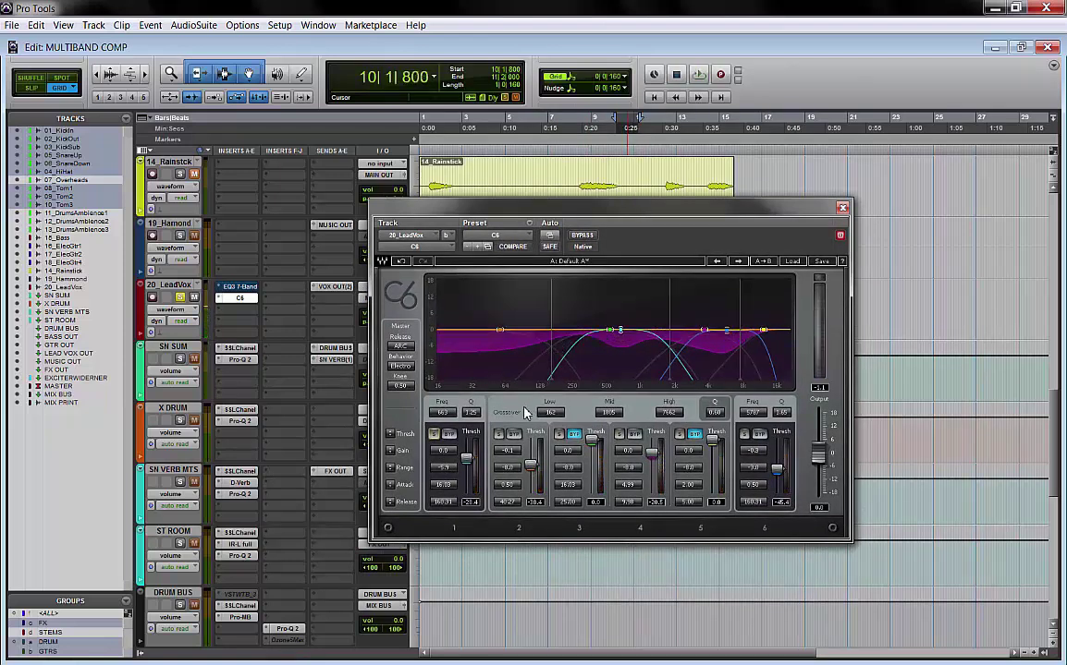
Compare the selected vocal passage with C6 band 1 bypassed and with it active.
click(449, 435)
key(space)
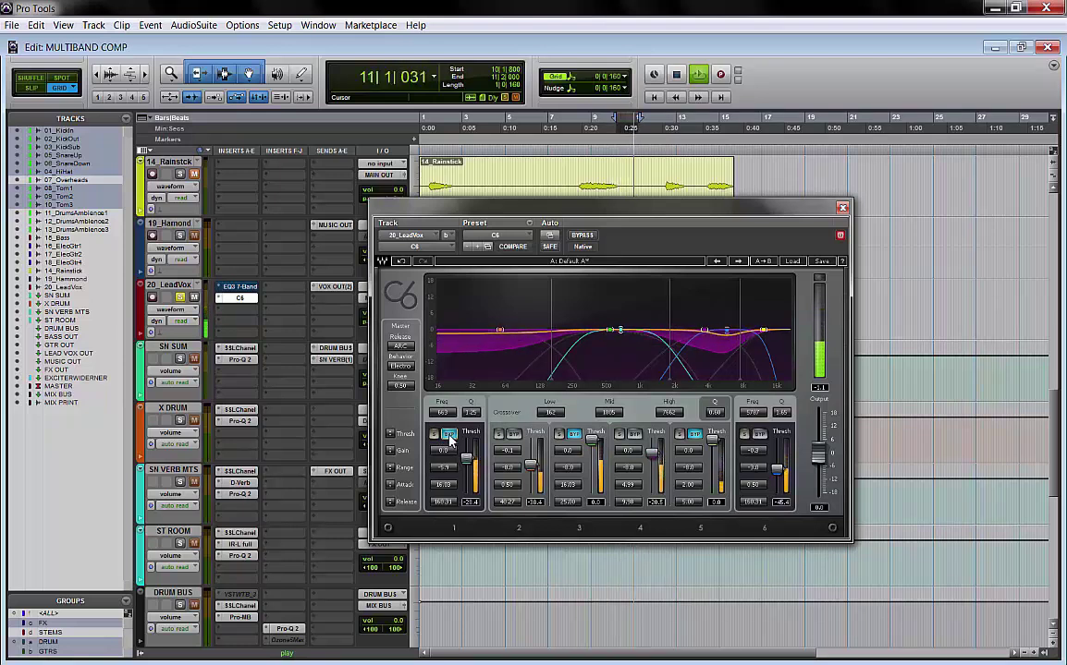
key(space)
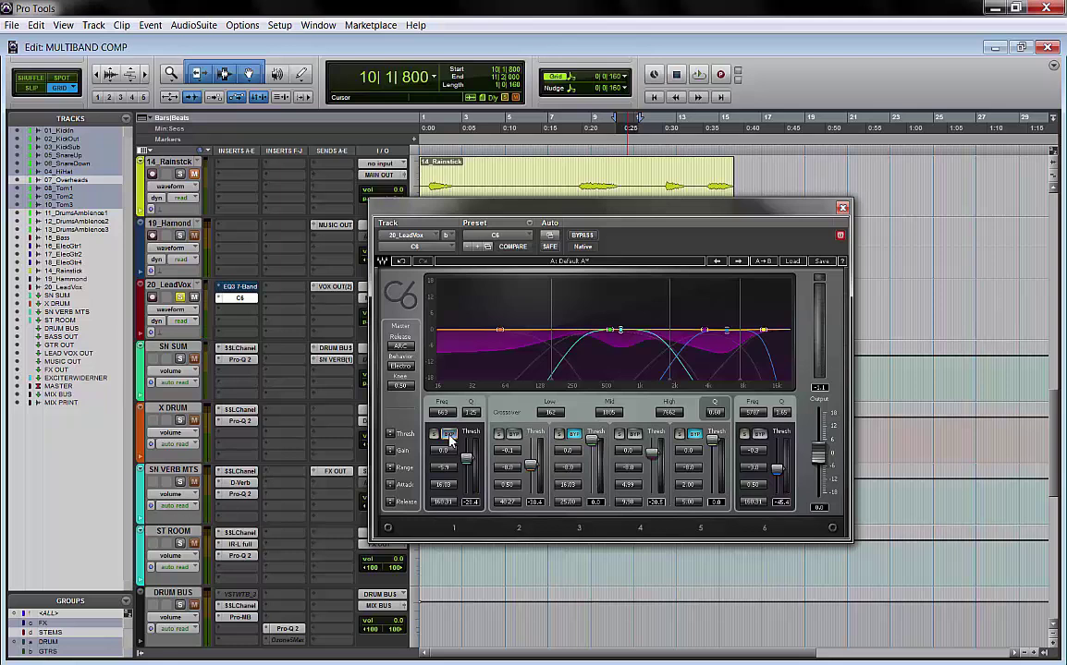
key(space)
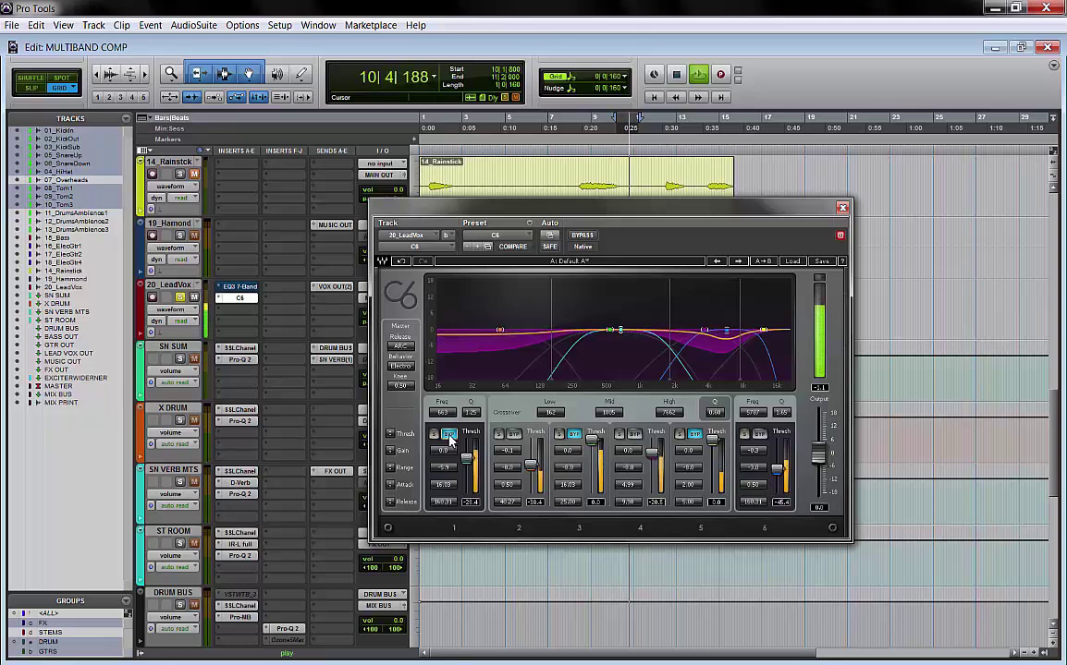
key(space)
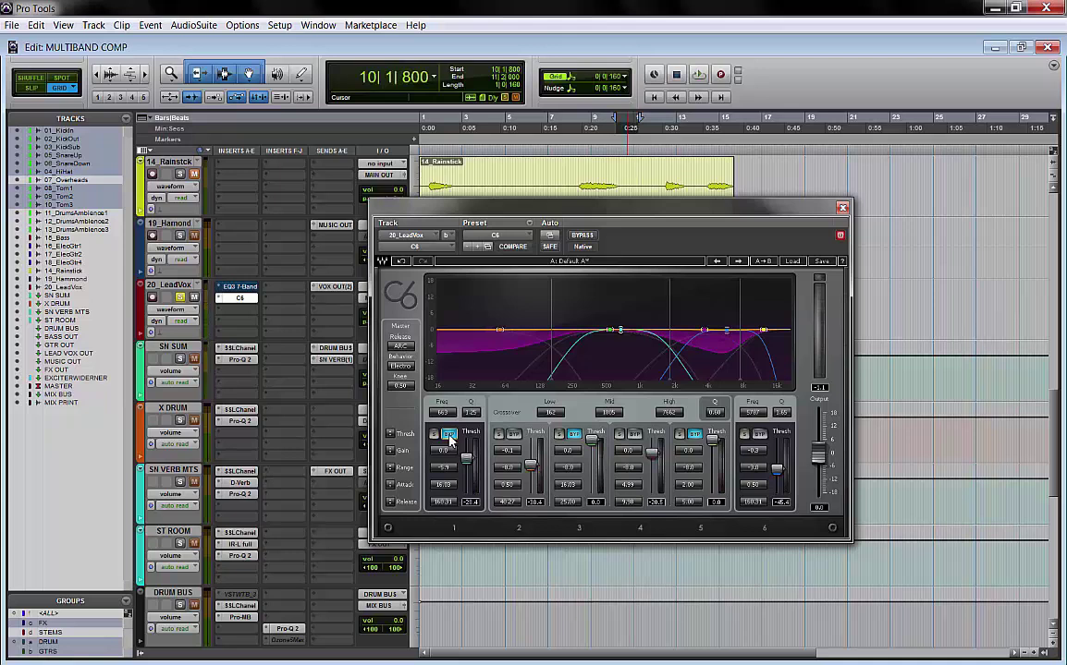
key(space)
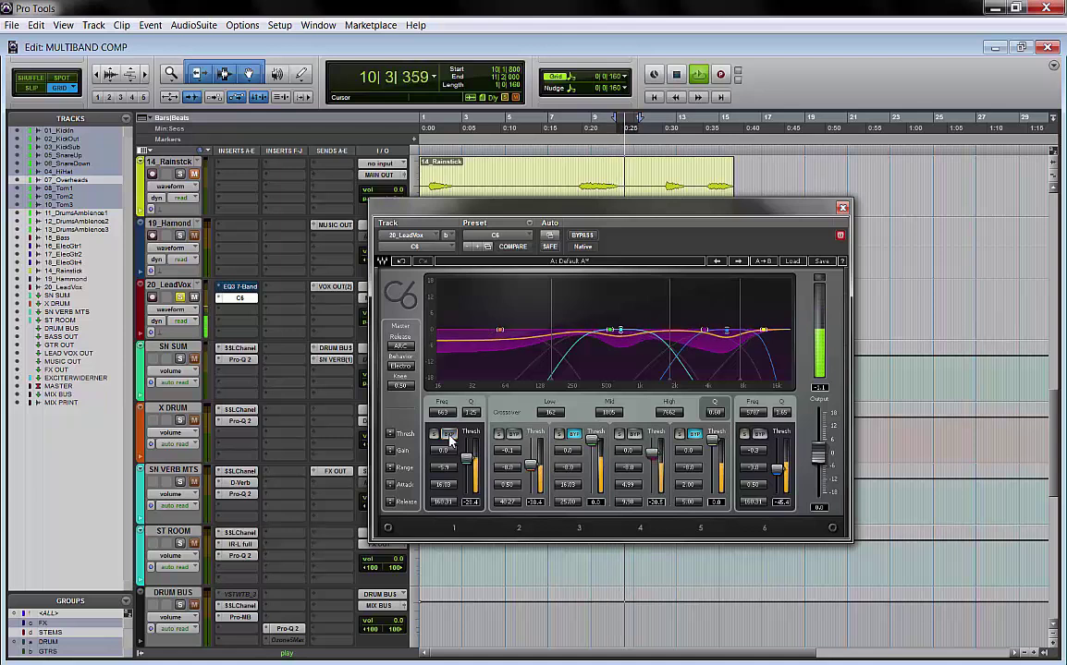
key(space)
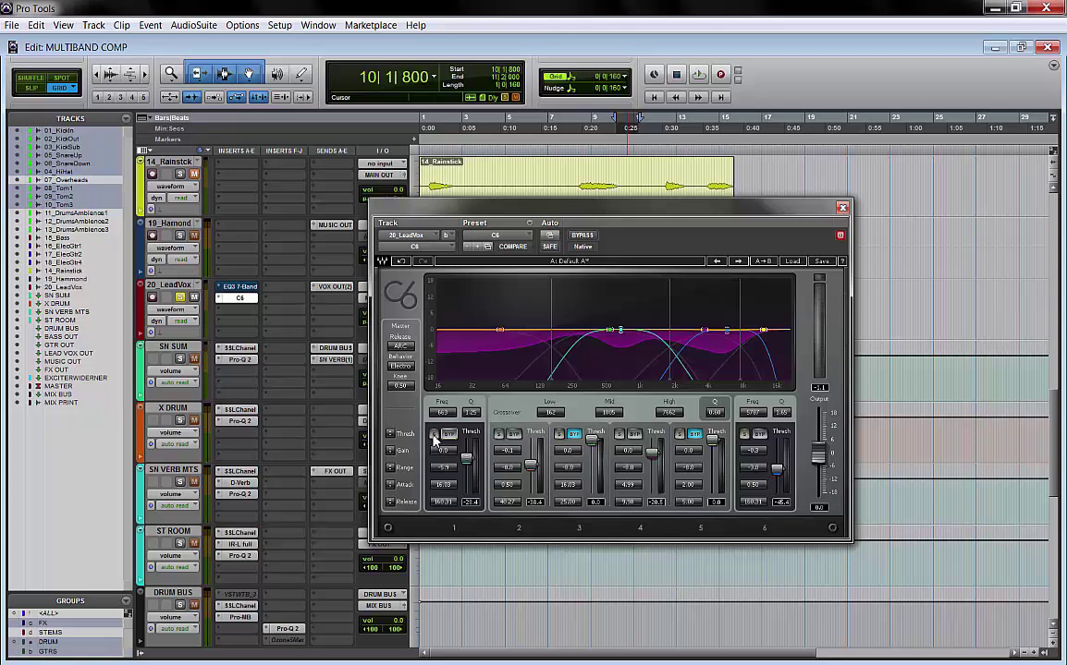
Audition C6 band 1 soloed, then without solo while toggling its bypass on and off, and stop playback.
key(space)
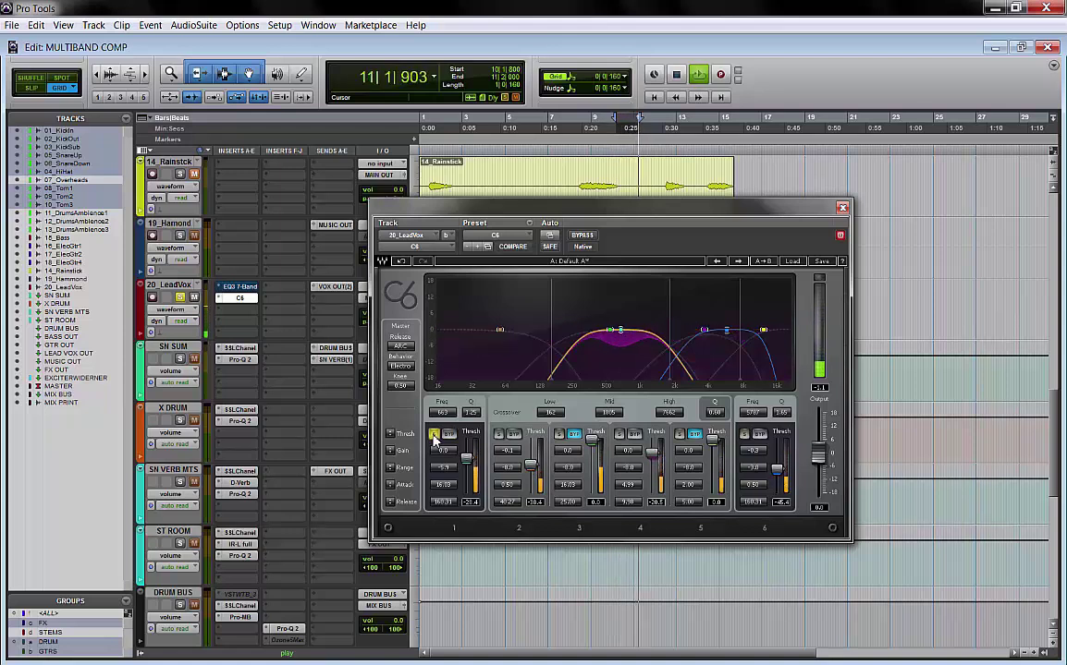
click(433, 435)
click(433, 434)
click(448, 435)
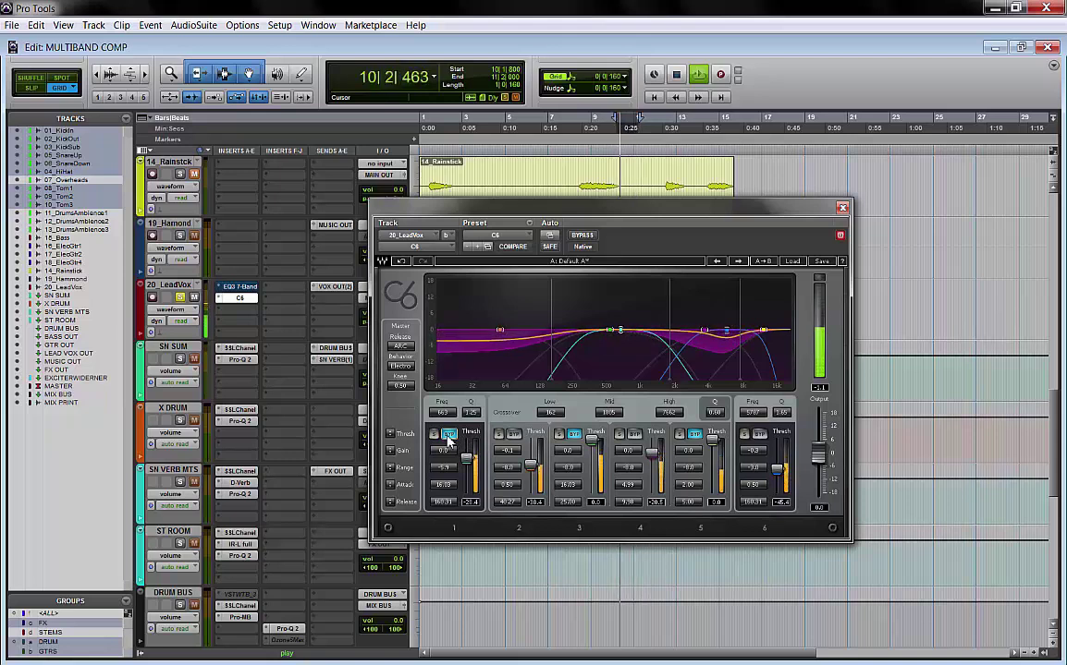
click(448, 435)
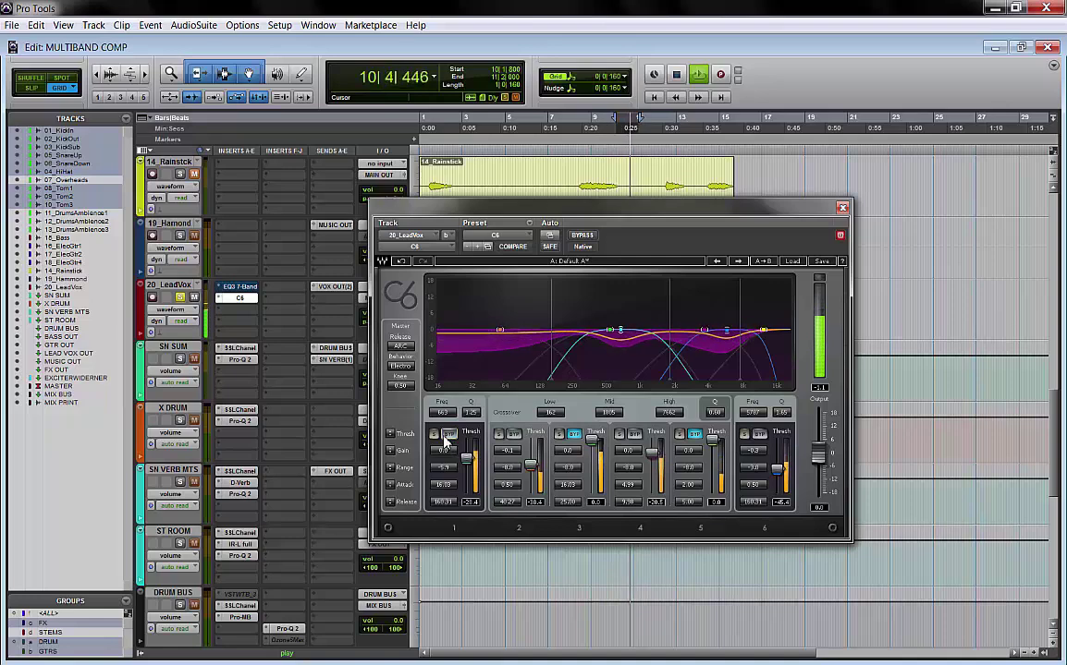
key(space)
Select the opening section of the 20_LeadVox clip back to 1|1|000, moving the C6 window aside and back.
drag(610, 205, 631, 343)
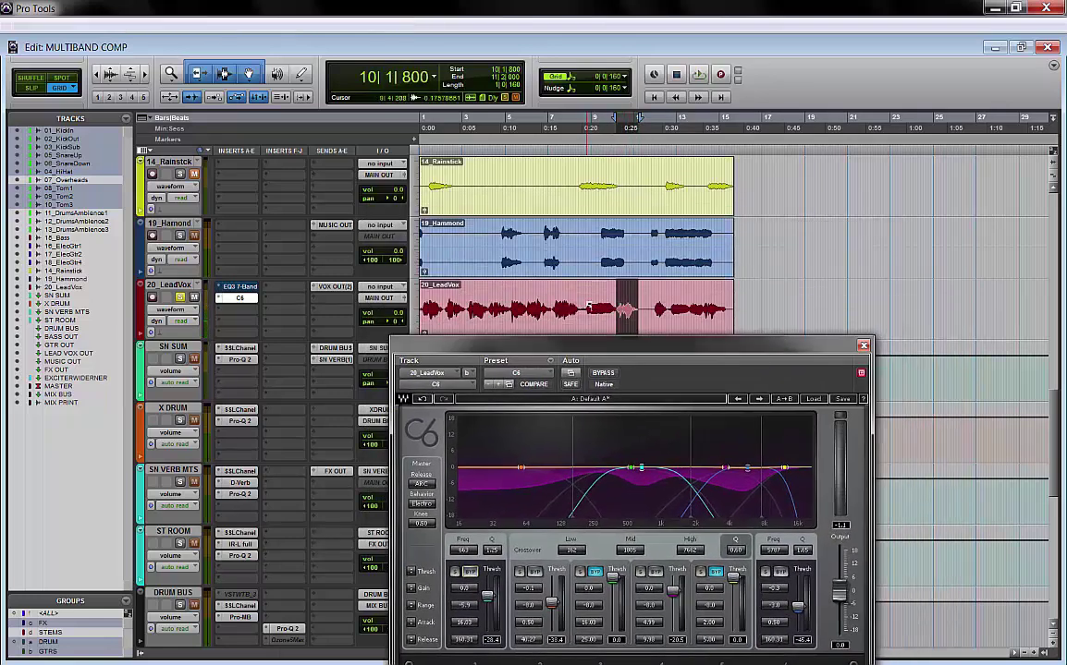
drag(585, 305, 421, 305)
drag(474, 347, 516, 198)
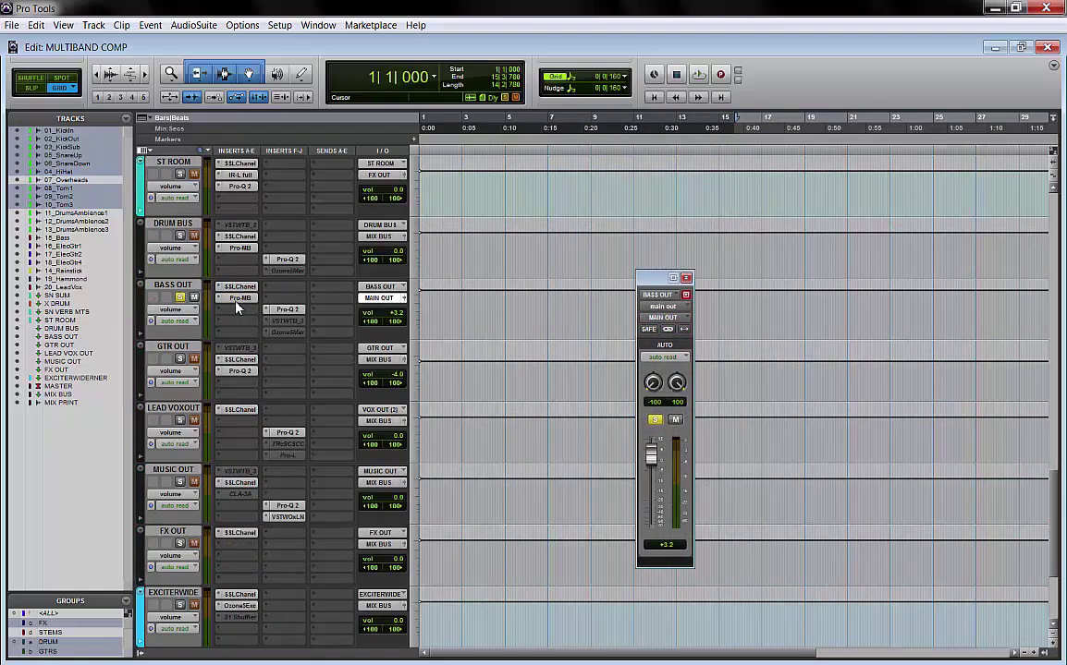
Open Pro-MB on the BASS OUT track and add a band stretching from the lowest frequencies up to about 200 Hz.
click(238, 299)
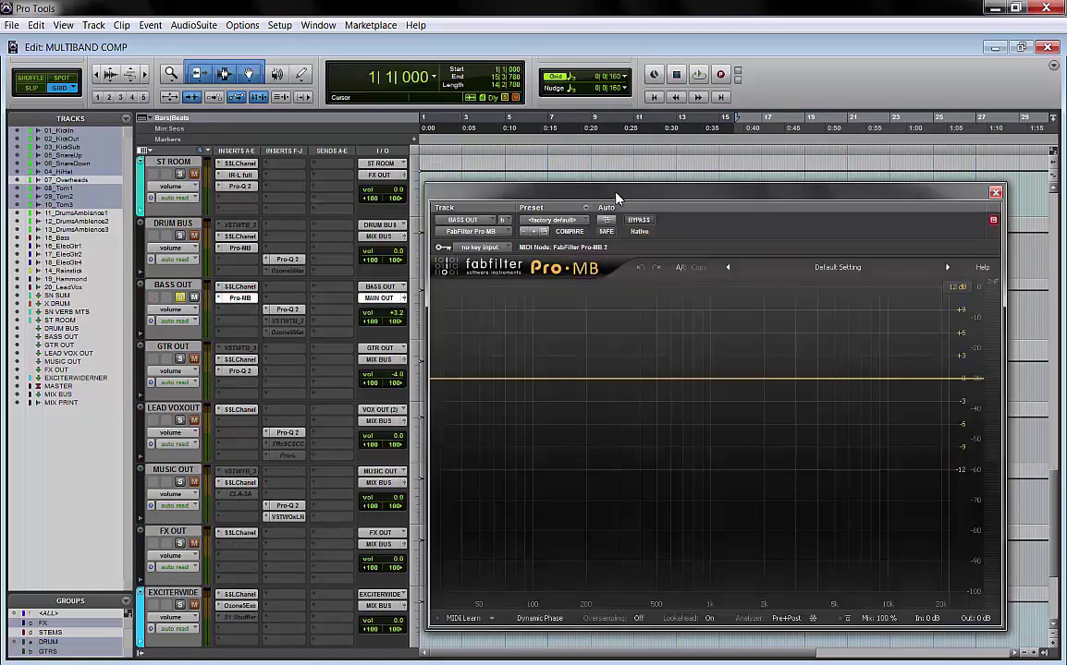
drag(617, 199, 568, 118)
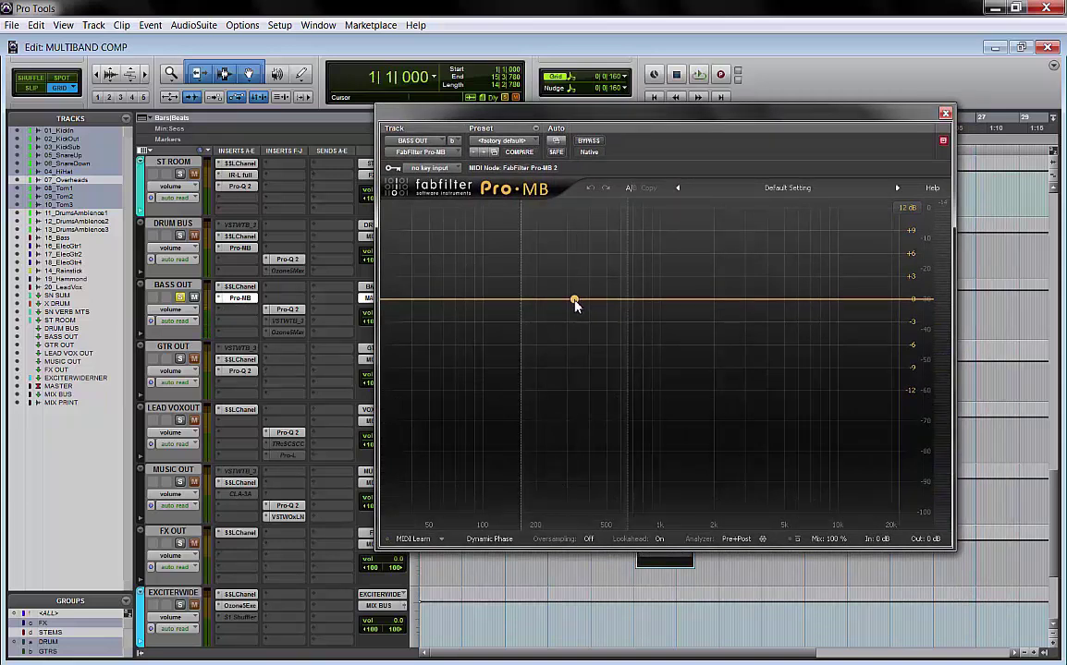
click(474, 301)
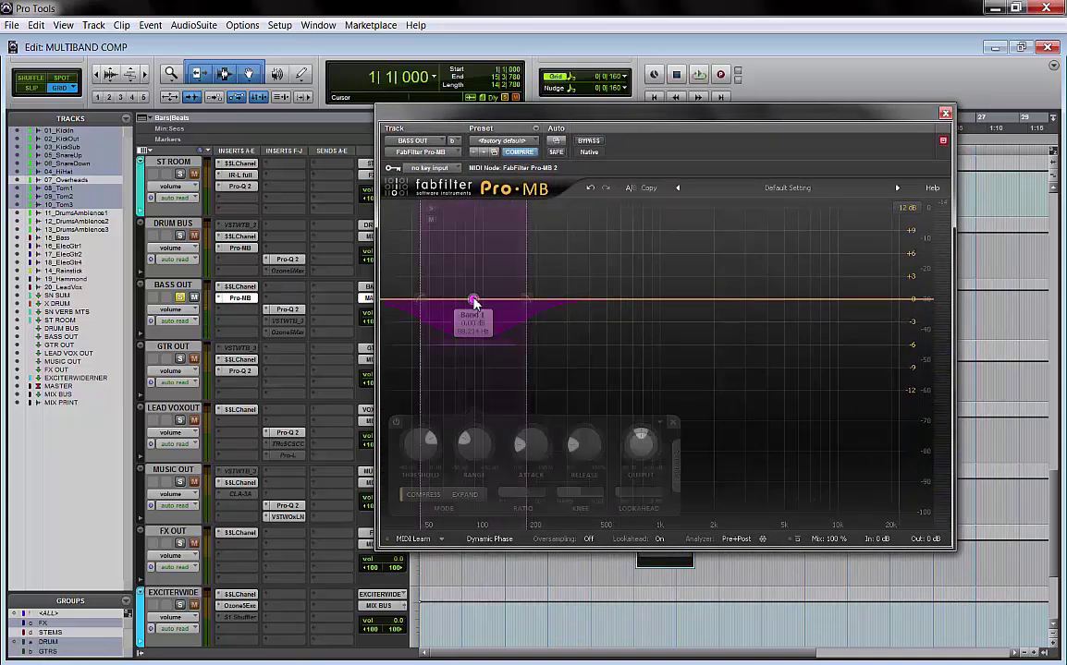
drag(526, 300, 536, 299)
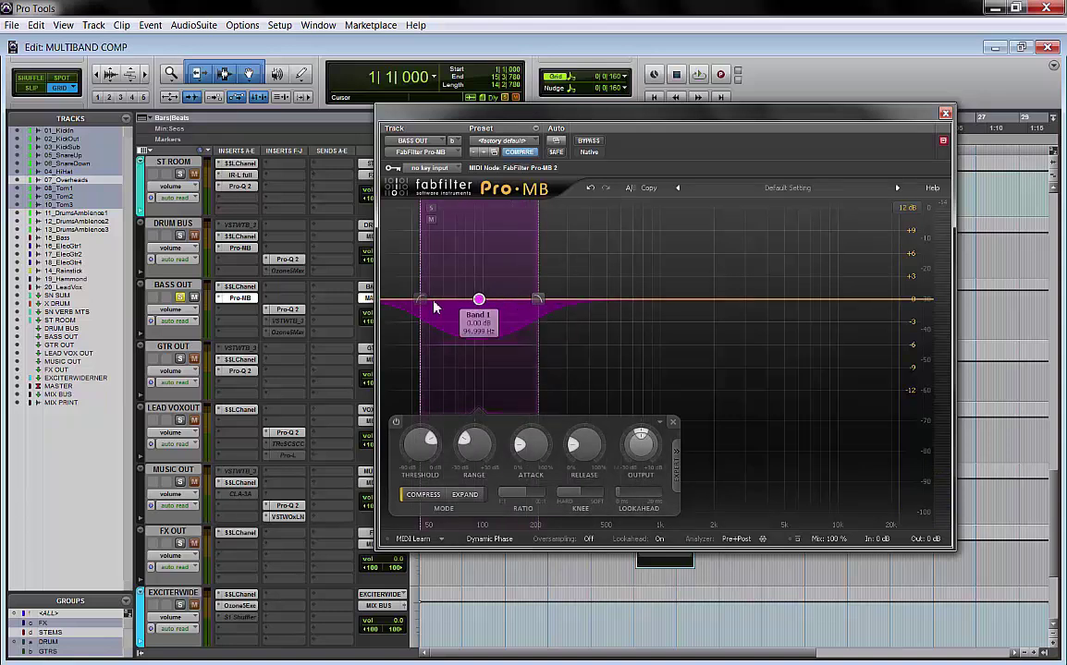
drag(435, 308, 380, 300)
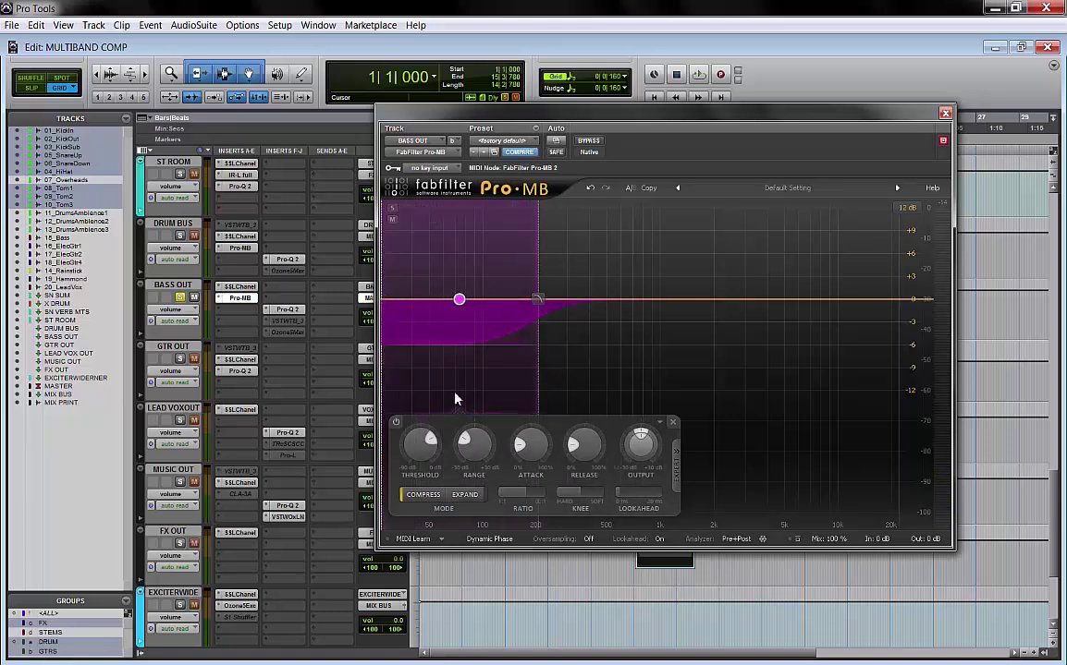
Play the bass, fine-tune band 1's upper crossover to about 200 Hz, and lower the band's threshold.
key(space)
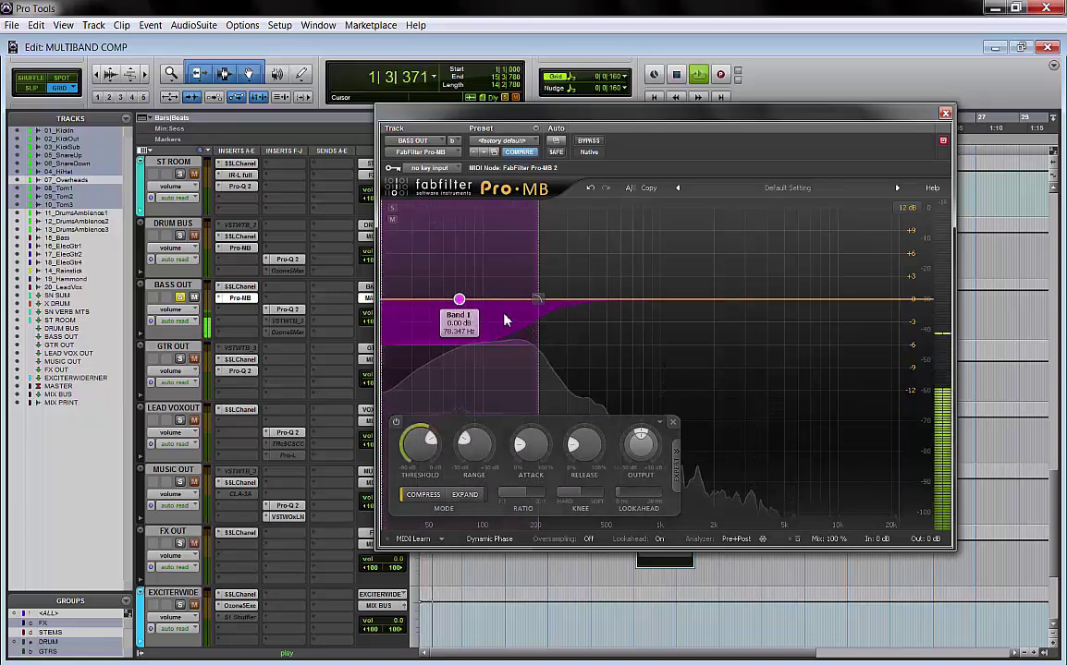
mouse_move(538, 300)
mouse_down()
mouse_move(554, 307)
mouse_move(517, 311)
mouse_move(536, 317)
mouse_up()
key(space)
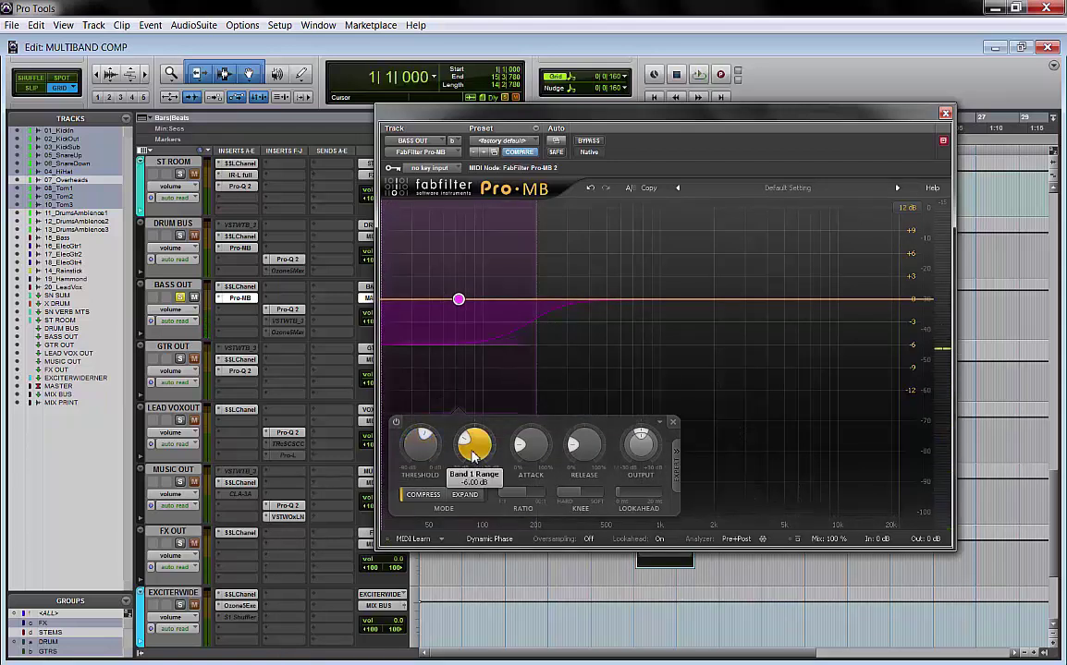
Raise the output level of Pro-MB band 1 to about +6 dB while the bass plays.
key(space)
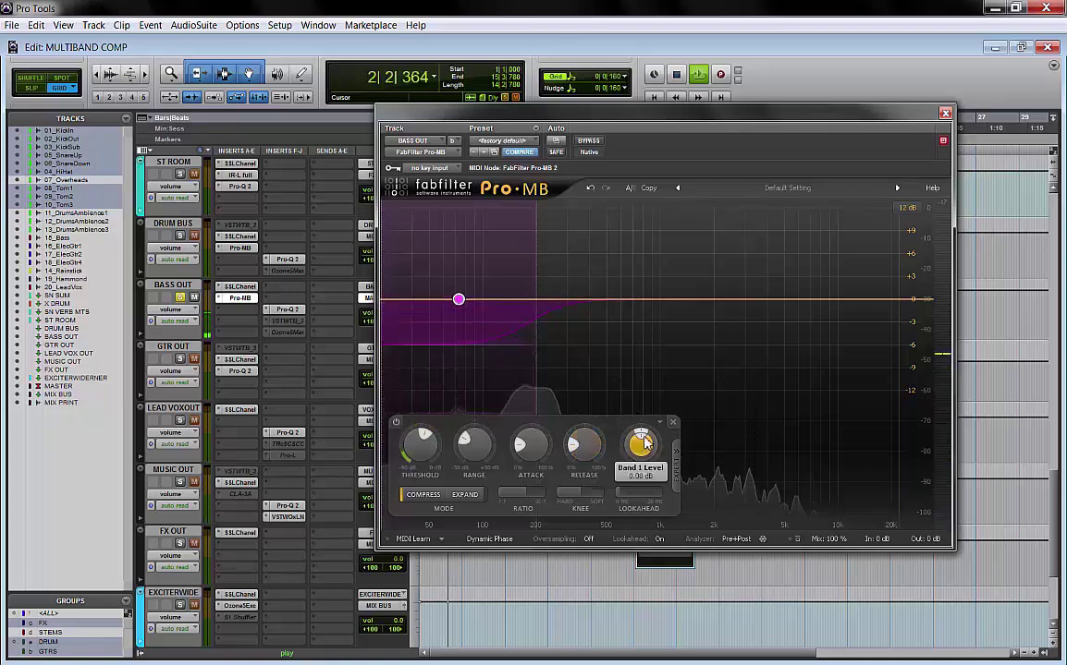
drag(645, 443, 654, 376)
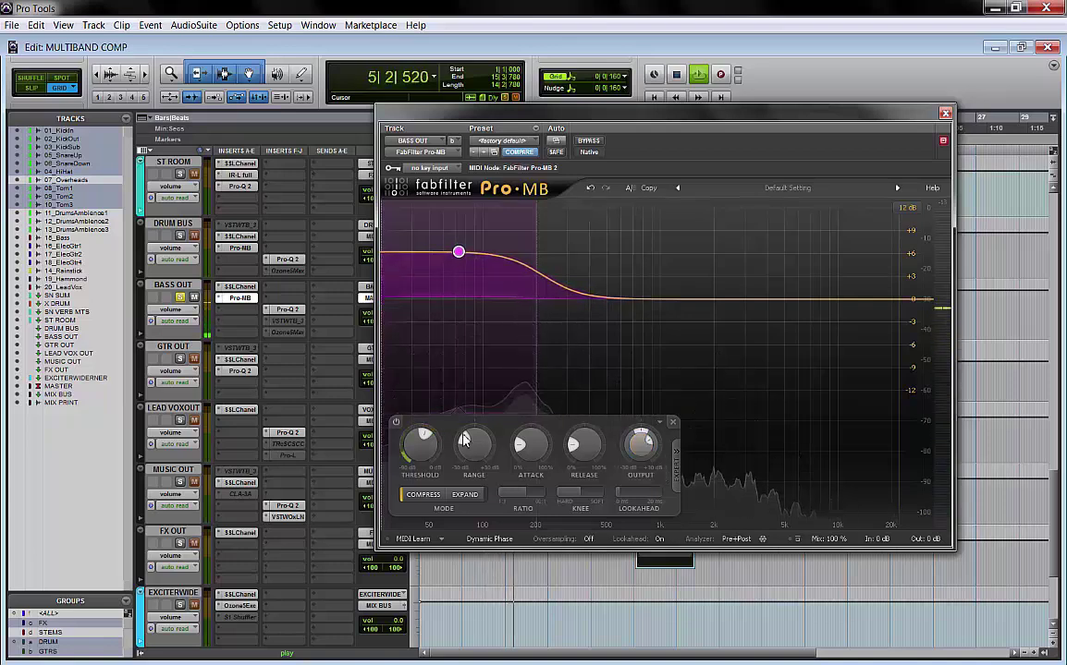
Slow Pro-MB band 1's attack to about 50%, lengthen its release and lower its threshold further while the bass plays.
mouse_move(524, 446)
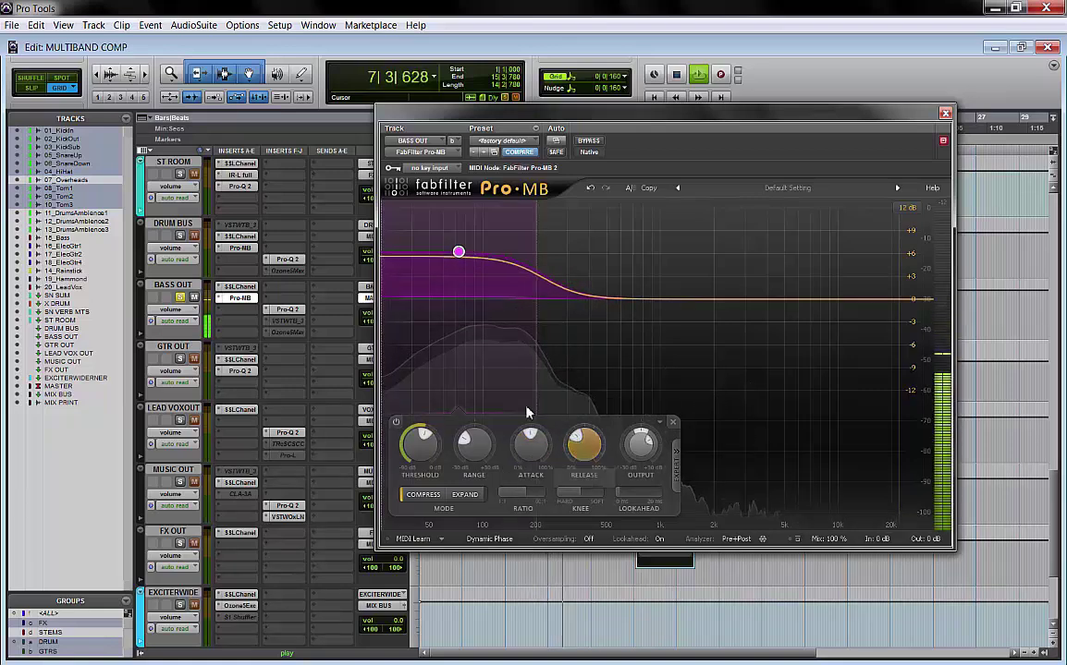
mouse_move(433, 444)
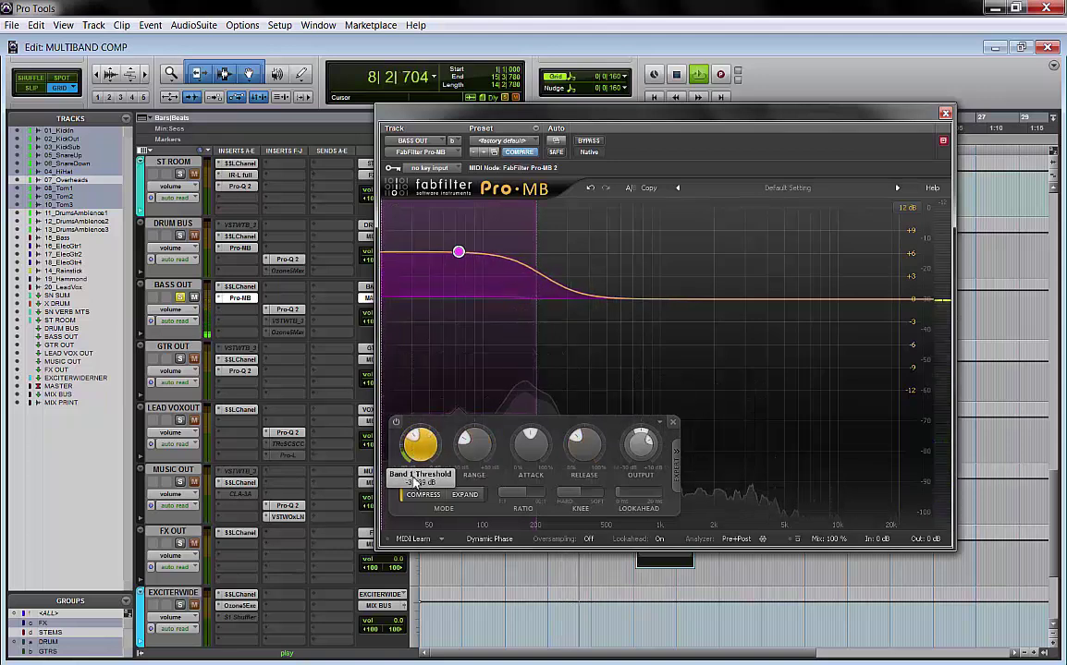
scroll(424, 458, down, 3)
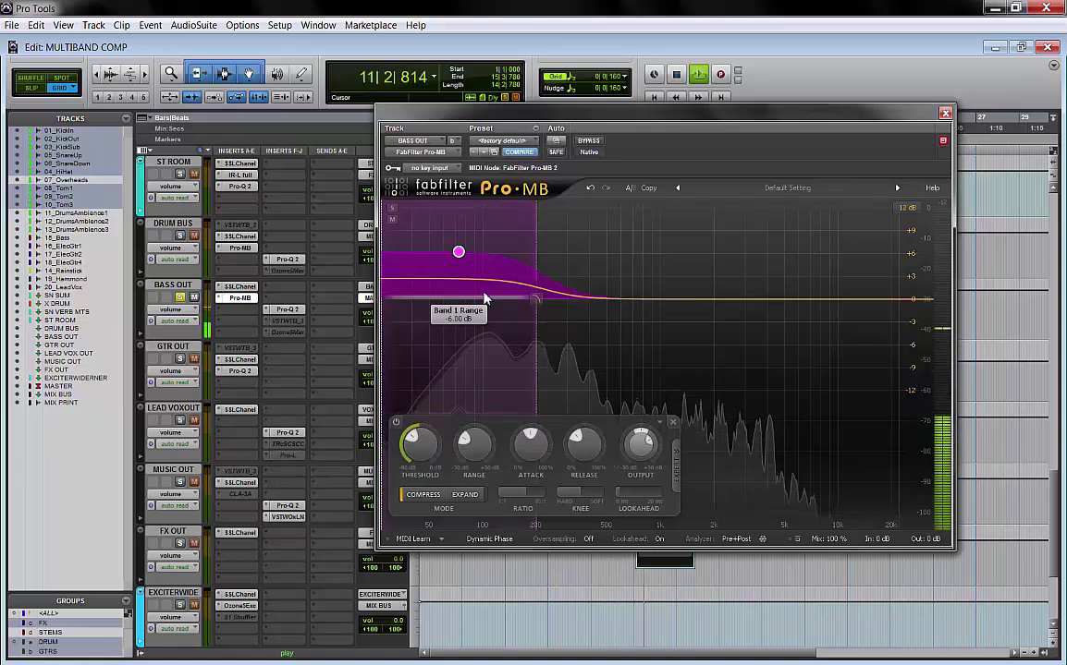
key(space)
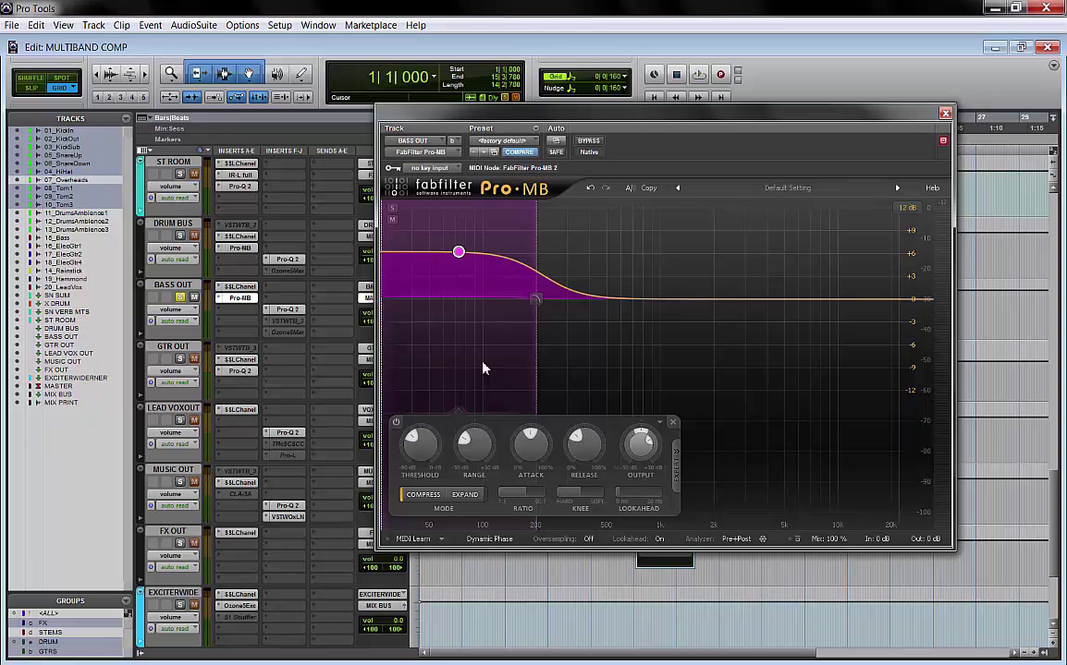
Play the bass twice from 1|1|000 to audition band 1's low-end compression, stopping playback each time.
key(space)
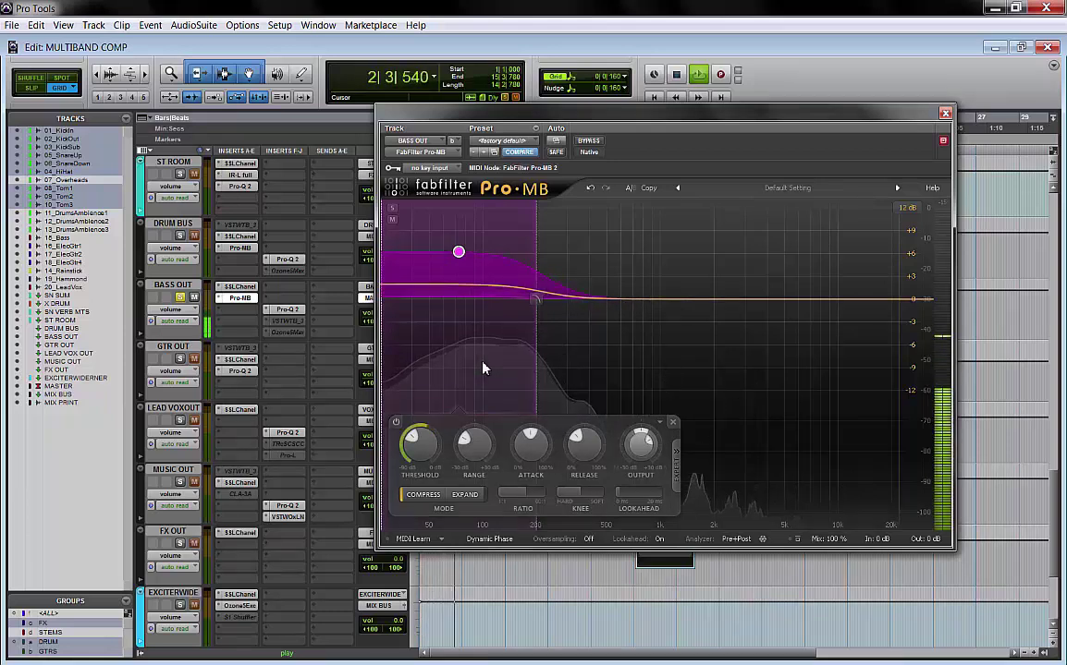
key(space)
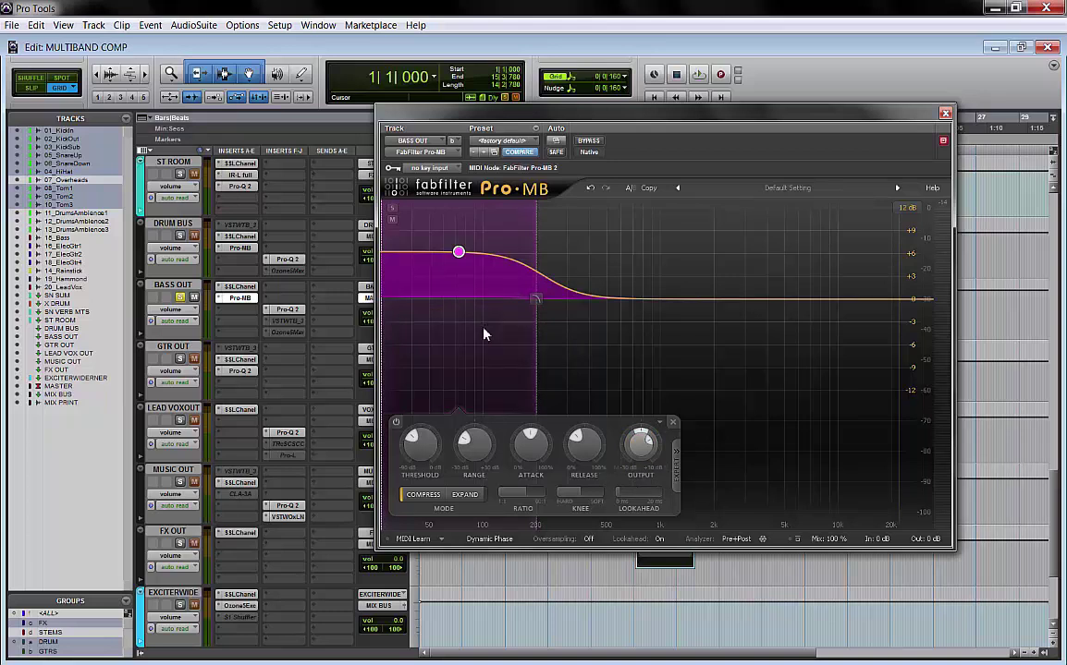
key(space)
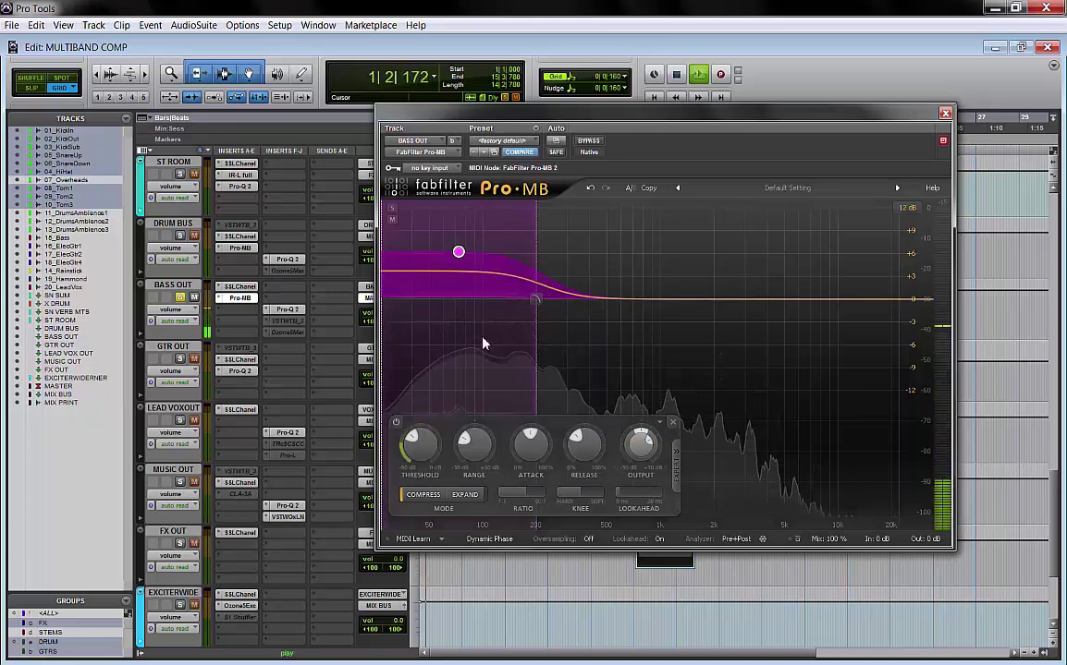
key(space)
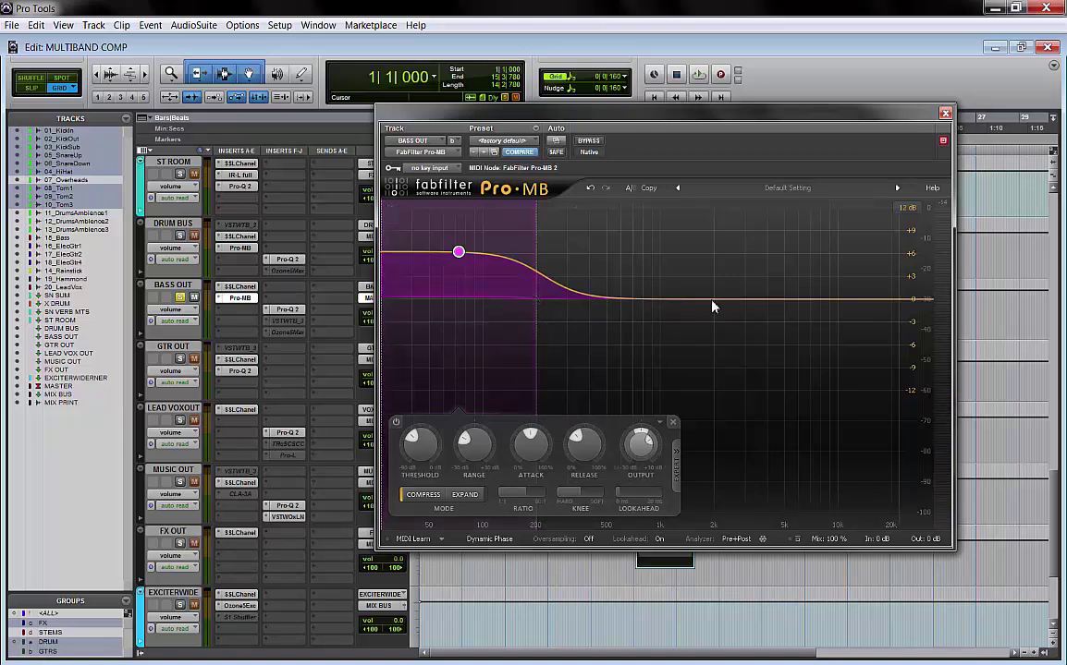
Add a second band near 4 kHz, solo it, and shift it down to about 2.1 kHz while the bass plays.
click(767, 300)
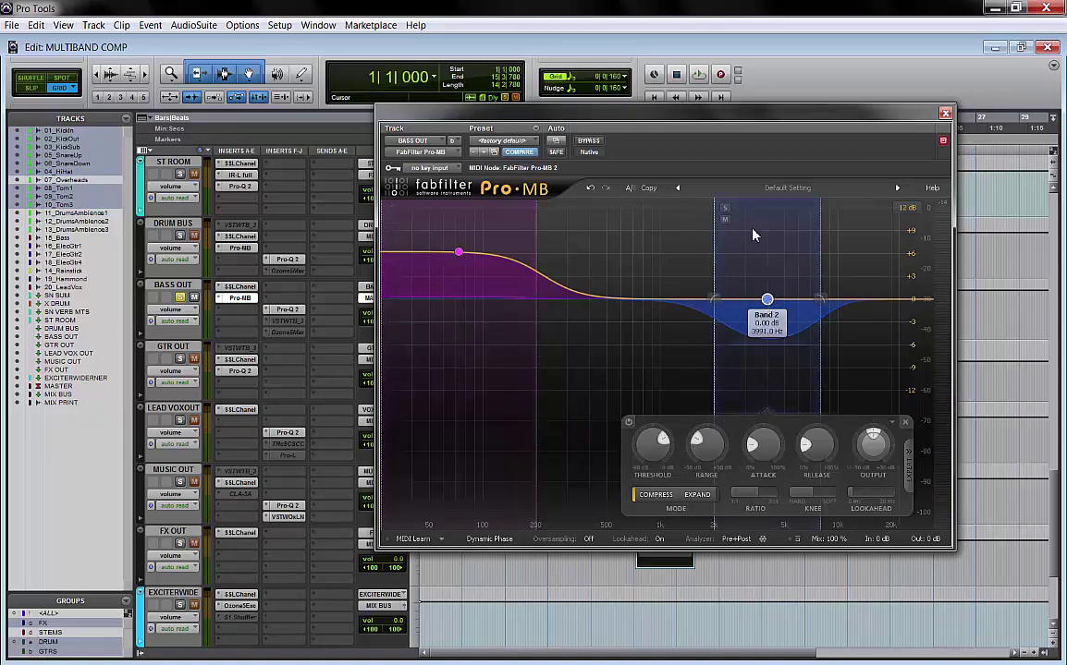
click(725, 209)
key(space)
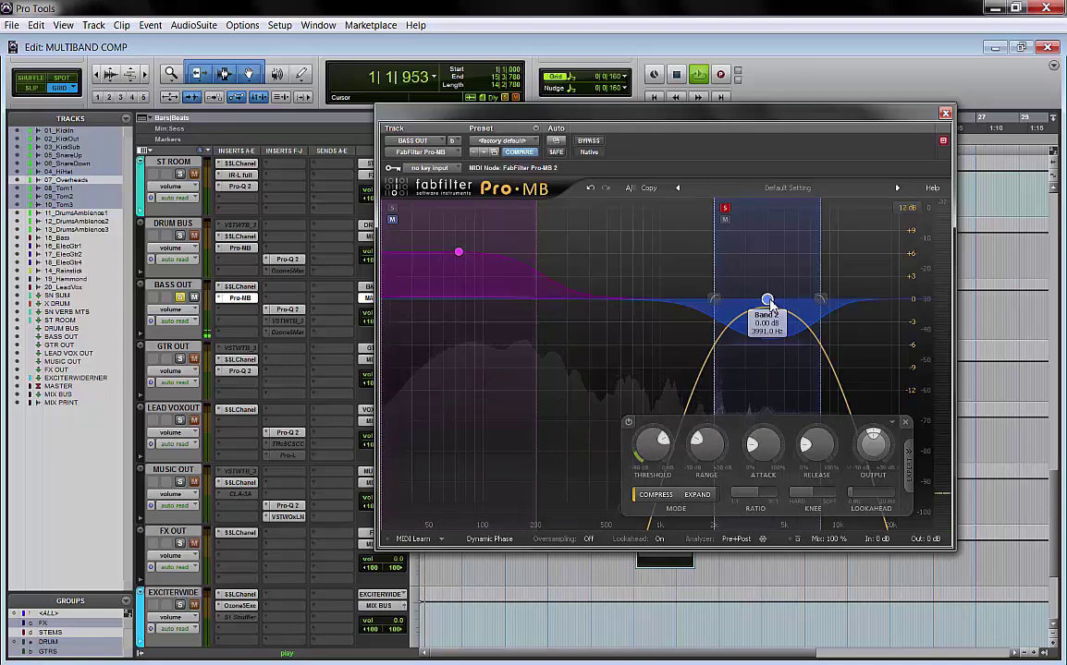
drag(767, 301, 722, 313)
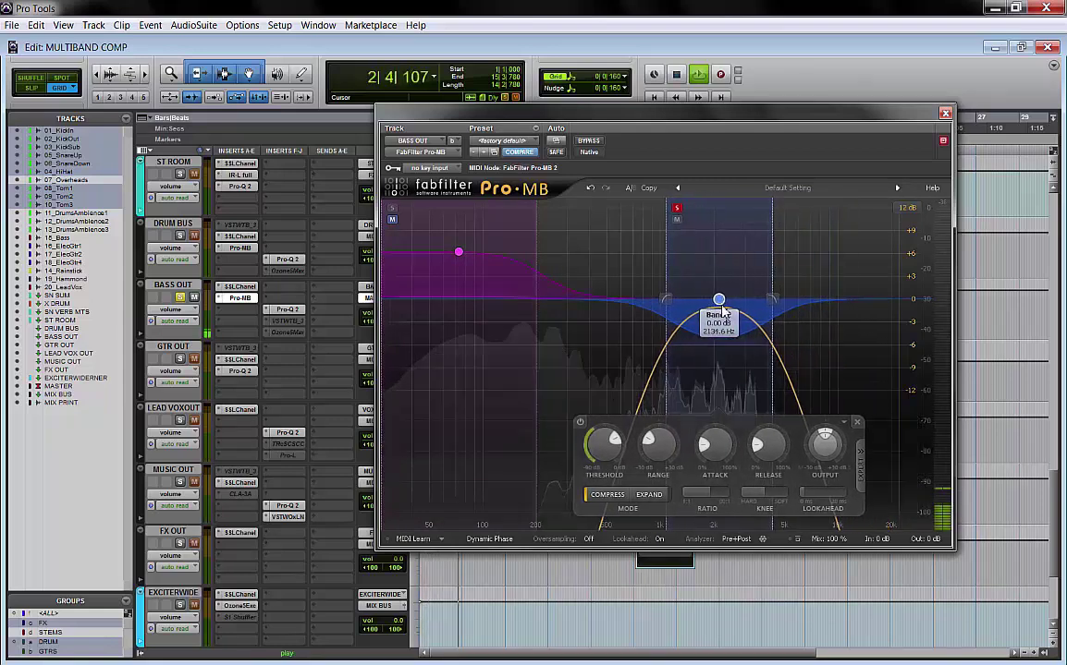
Open the BASS OUT output fader window beside Pro-MB and boost soloed band 2 to about +12.5 dB near 2.6 kHz.
drag(662, 115, 706, 124)
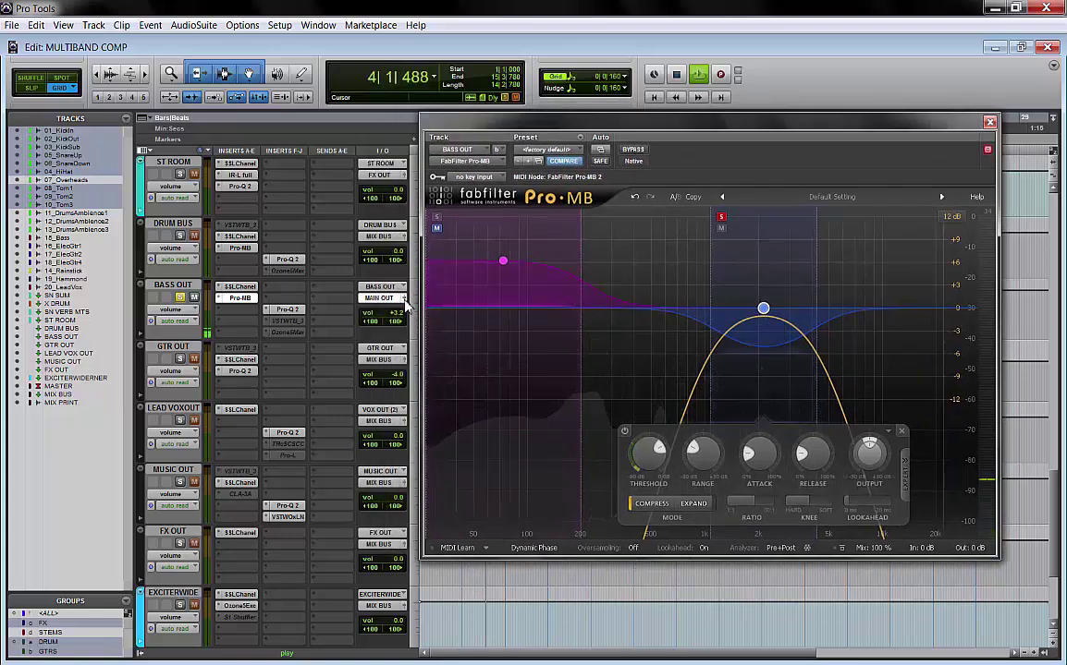
click(405, 299)
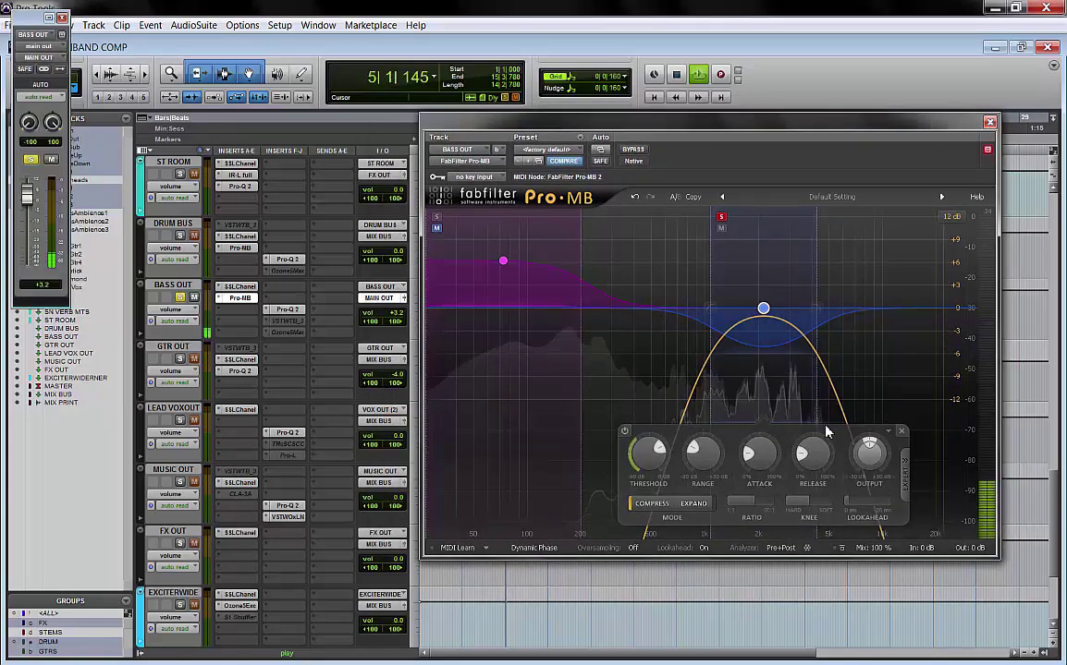
mouse_move(869, 459)
drag(868, 460, 882, 418)
drag(763, 208, 786, 228)
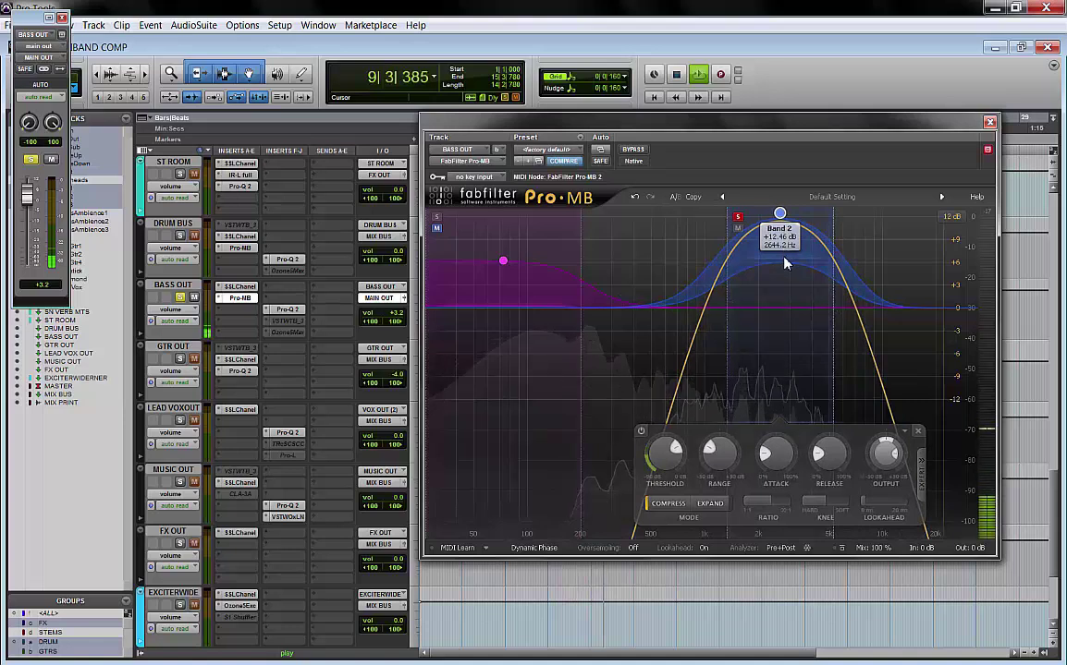
Reset band 2's output to 0 dB, unsolo the band, and shorten its attack and release.
double_click(886, 455)
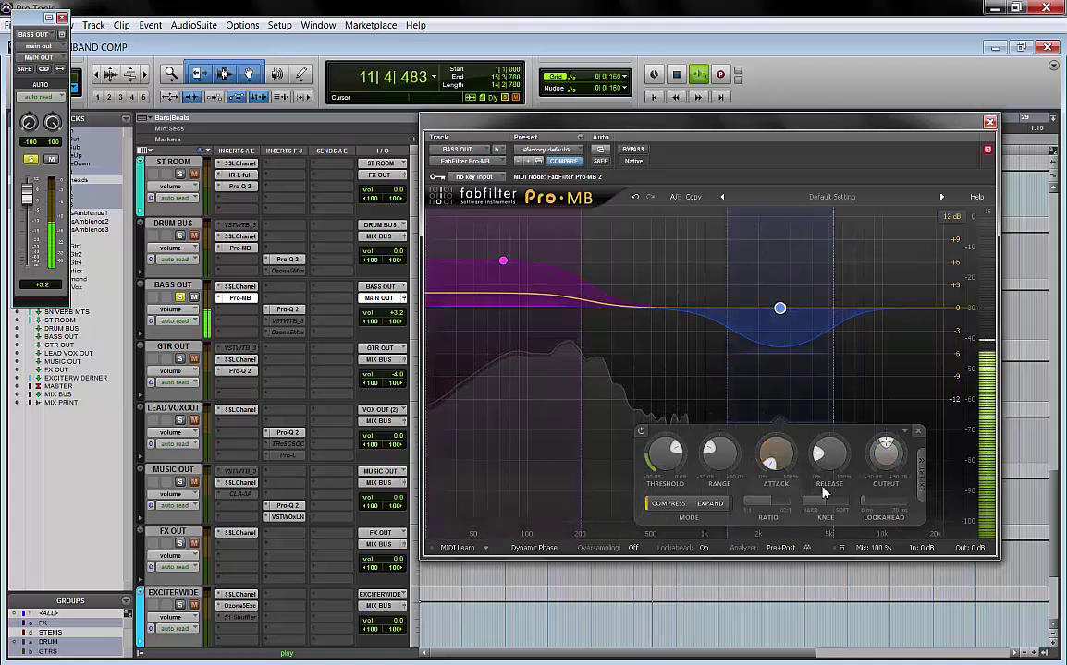
key(space)
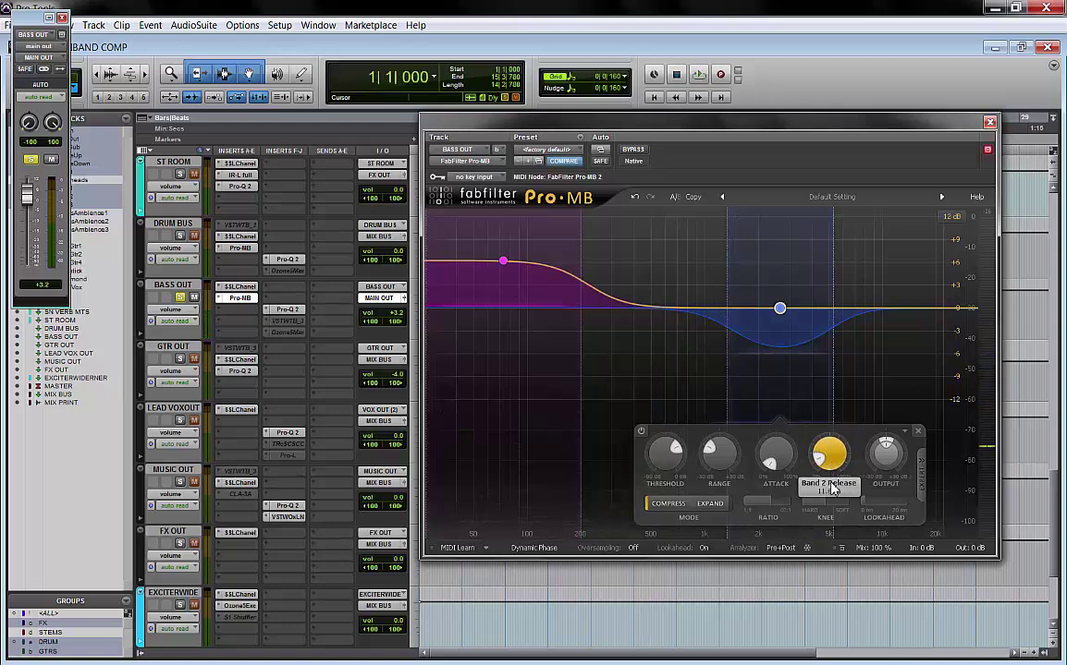
Set band 2's range to about -9 dB and lower its threshold while the bass plays.
drag(713, 462, 669, 457)
key(space)
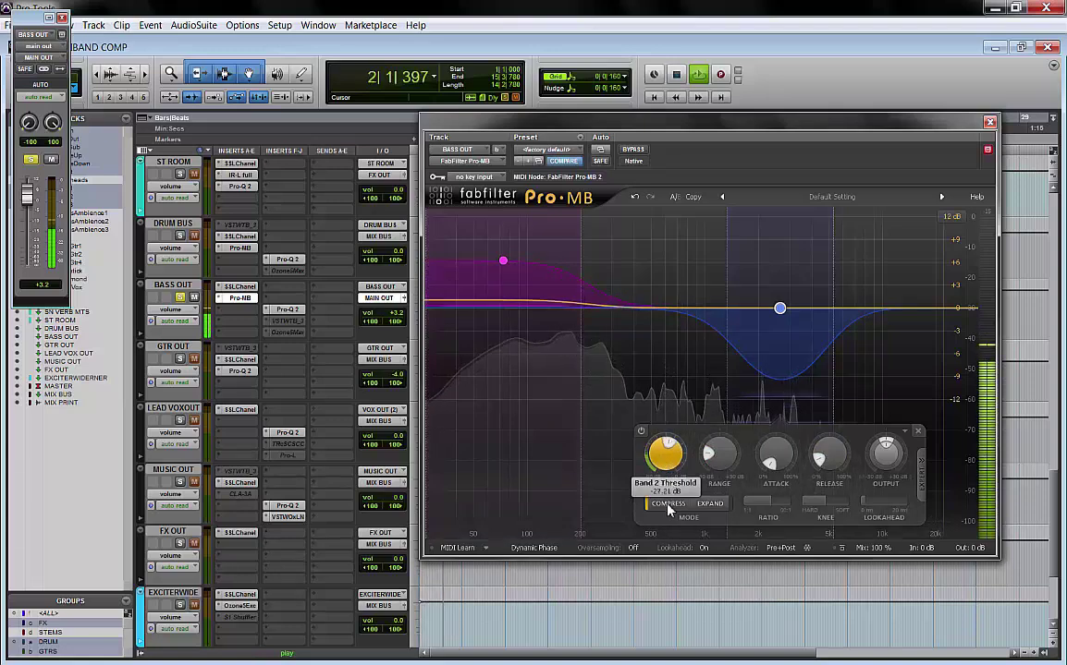
mouse_move(667, 536)
mouse_down()
mouse_move(668, 552)
mouse_move(666, 542)
mouse_up()
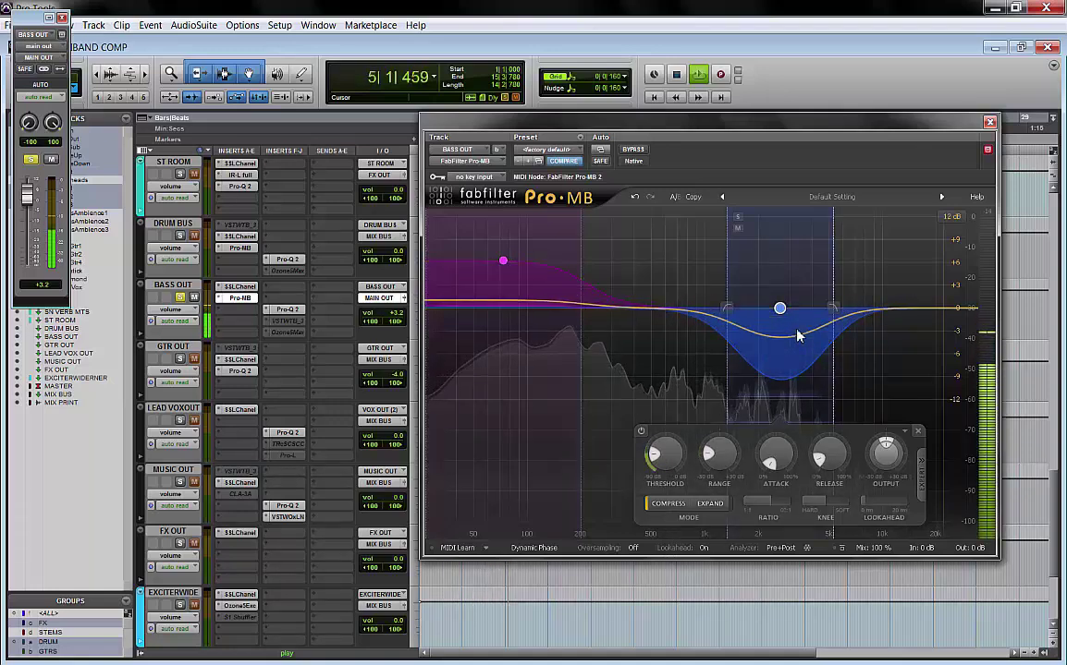
key(space)
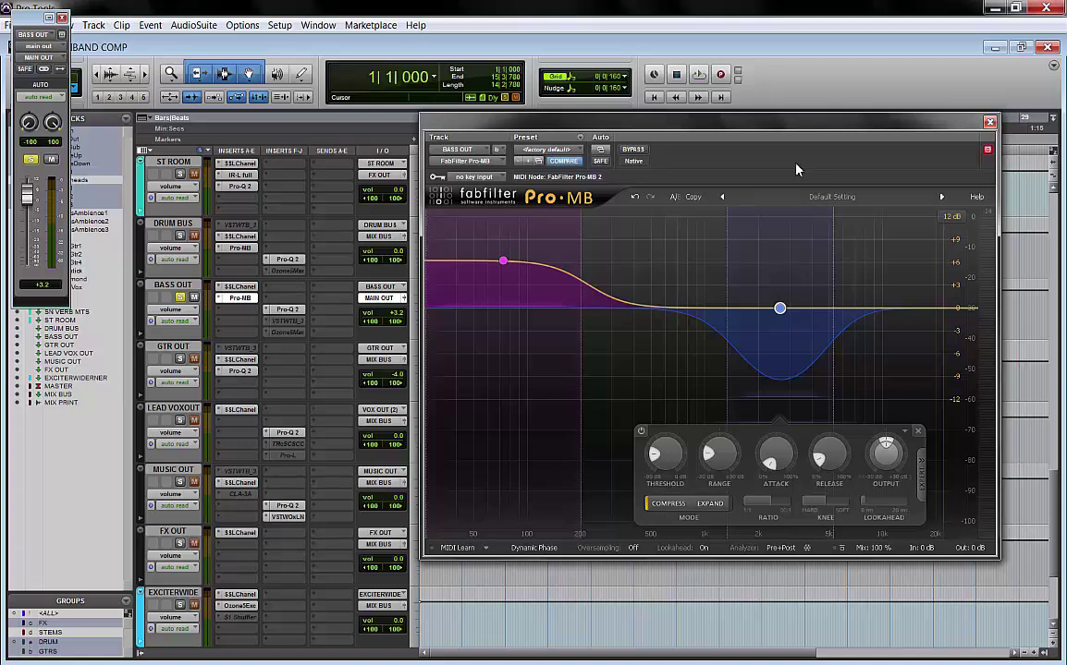
mouse_move(797, 302)
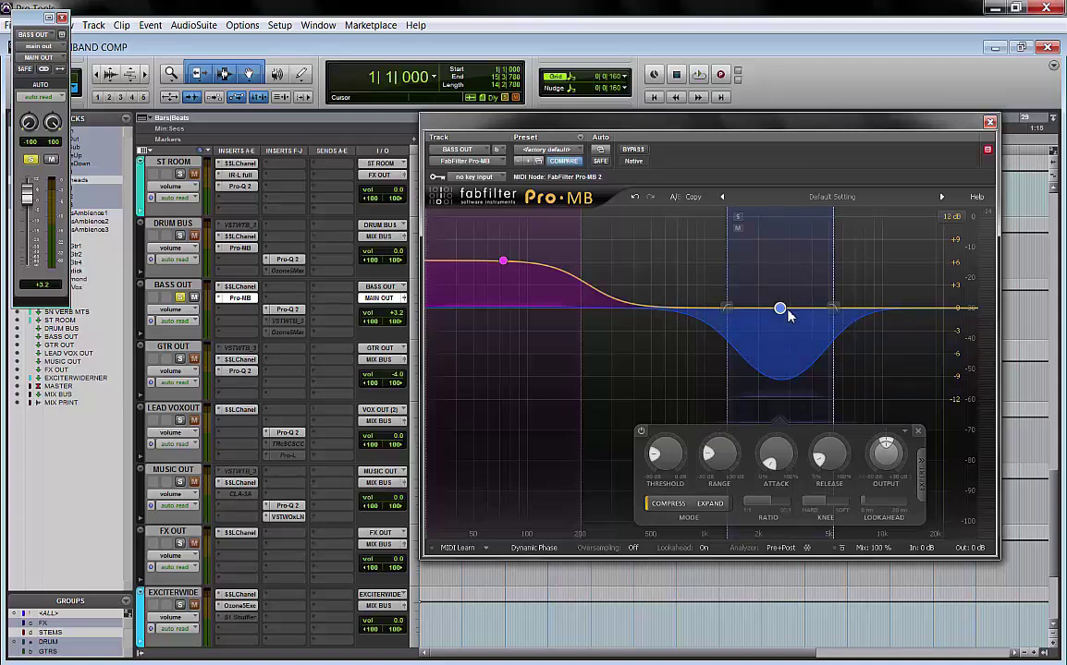